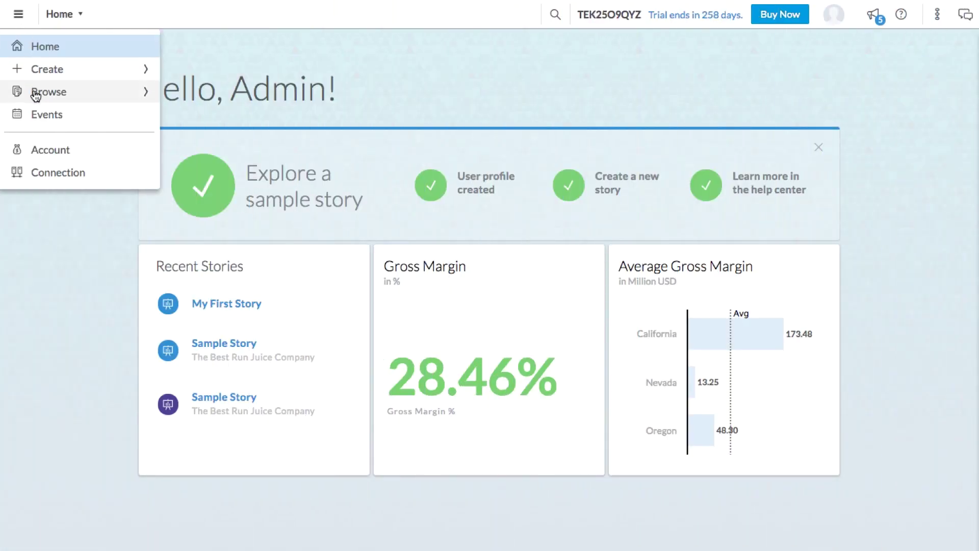
- Find My First Story by searching 'my' in the Stories list, and open it
{"action": "mouse_move", "coordinate": [35, 95]}
{"action": "left_click", "coordinate": [194, 92]}
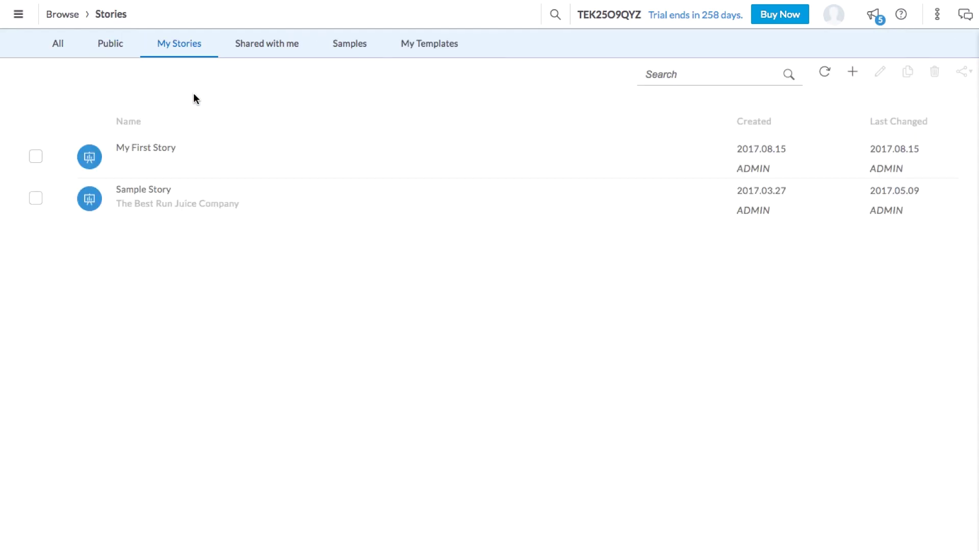
{"action": "left_click", "coordinate": [707, 70]}
{"action": "type", "text": "my"}
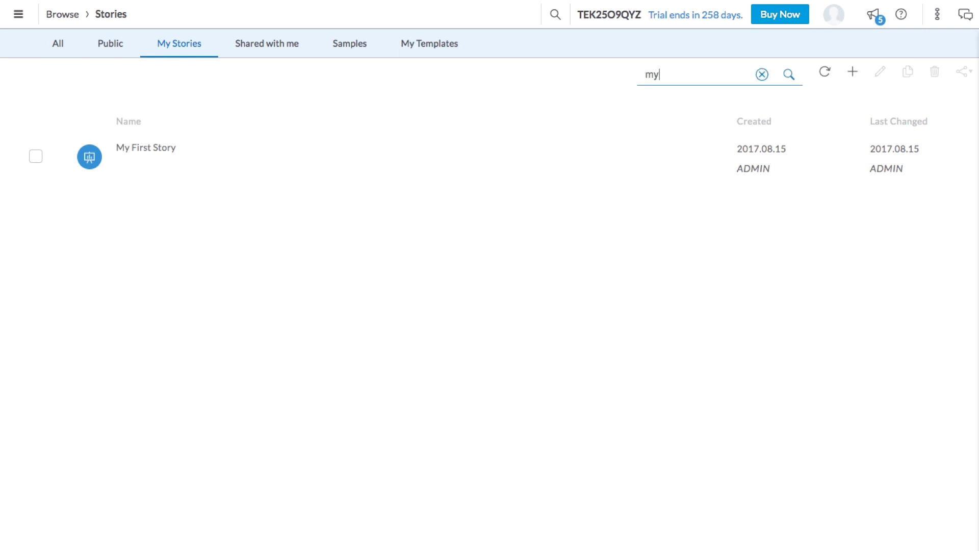
{"action": "left_click", "coordinate": [164, 148]}
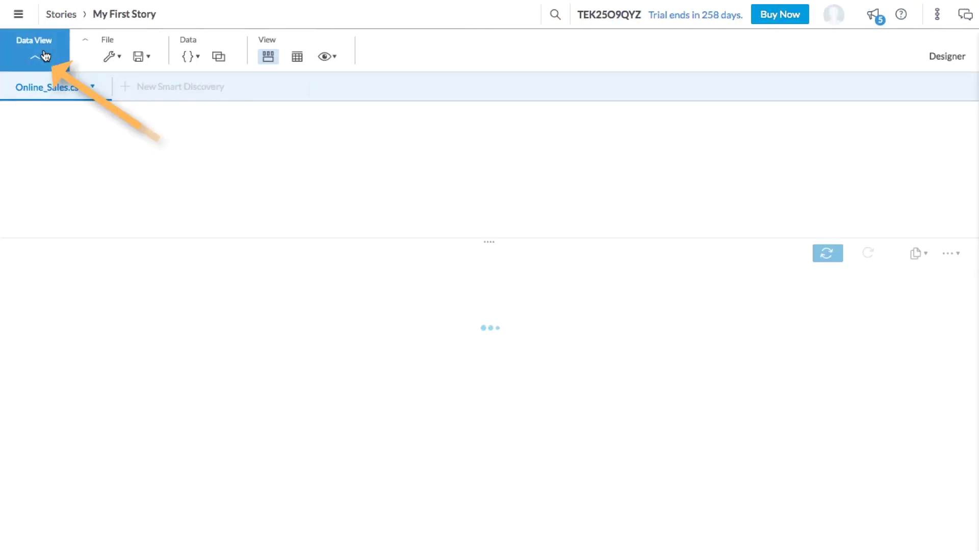
- Show Online_Sales.csv in the Data Manipulation table view with its 1,000 rows and 9 columns
{"action": "left_click", "coordinate": [270, 60]}
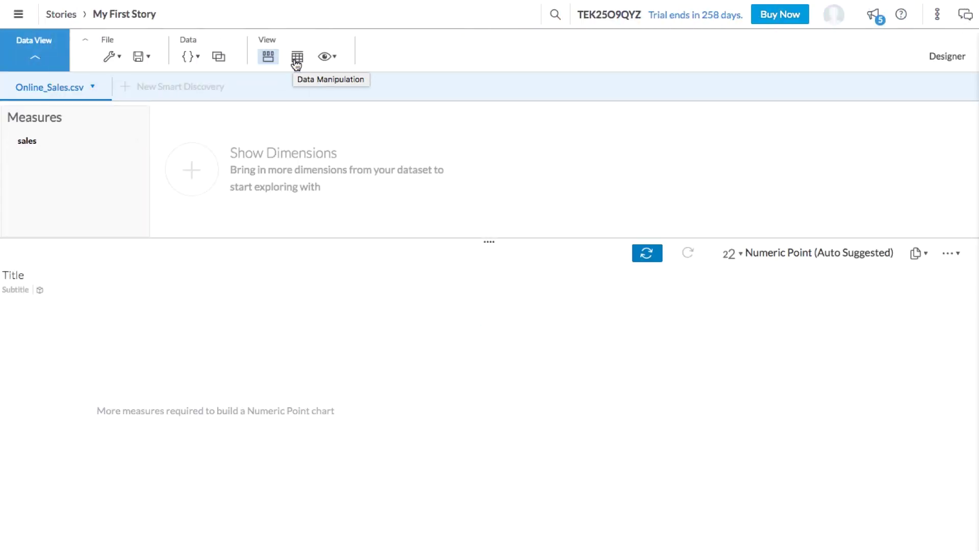
{"action": "left_click", "coordinate": [296, 61]}
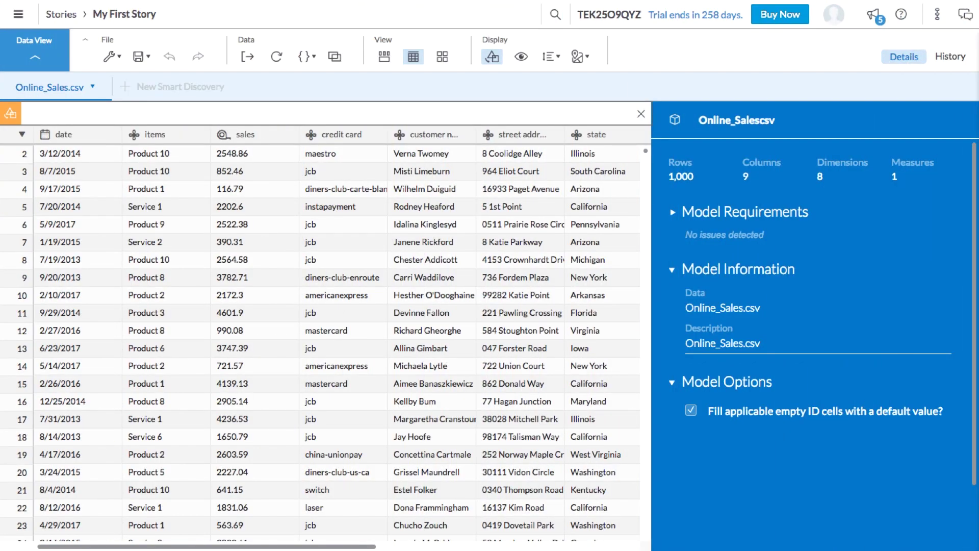
- Enter USD as the label of the sales column in its details panel
{"action": "mouse_move", "coordinate": [357, 548]}
{"action": "left_mouse_down"}
{"action": "mouse_move", "coordinate": [500, 547]}
{"action": "mouse_move", "coordinate": [339, 548]}
{"action": "left_mouse_up"}
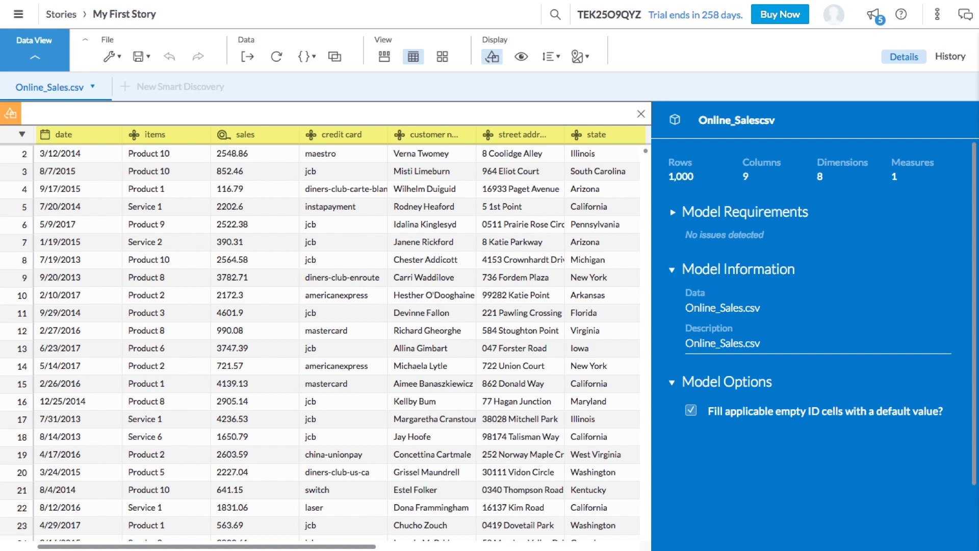
{"action": "left_click", "coordinate": [253, 134]}
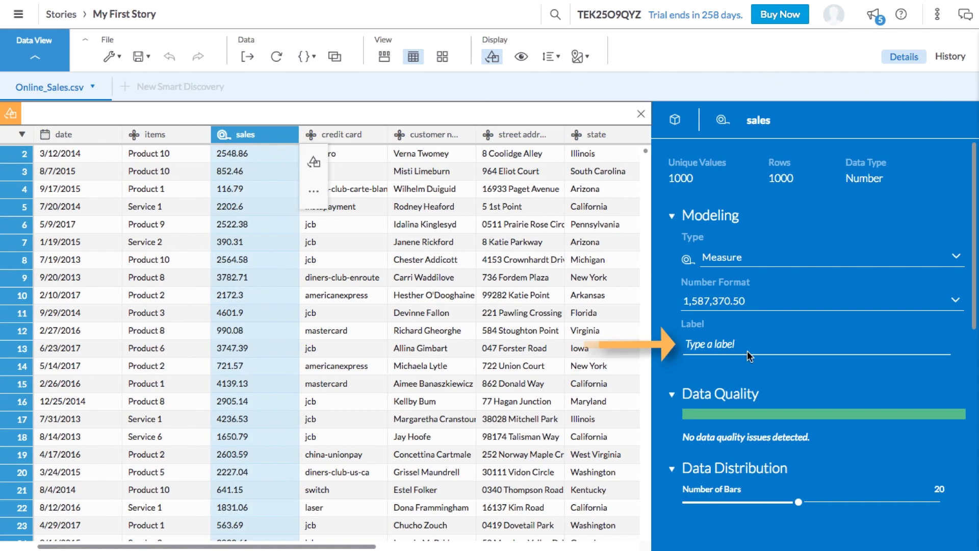
{"action": "left_click", "coordinate": [739, 341]}
{"action": "type", "text": "USD"}
{"action": "left_click", "coordinate": [799, 384]}
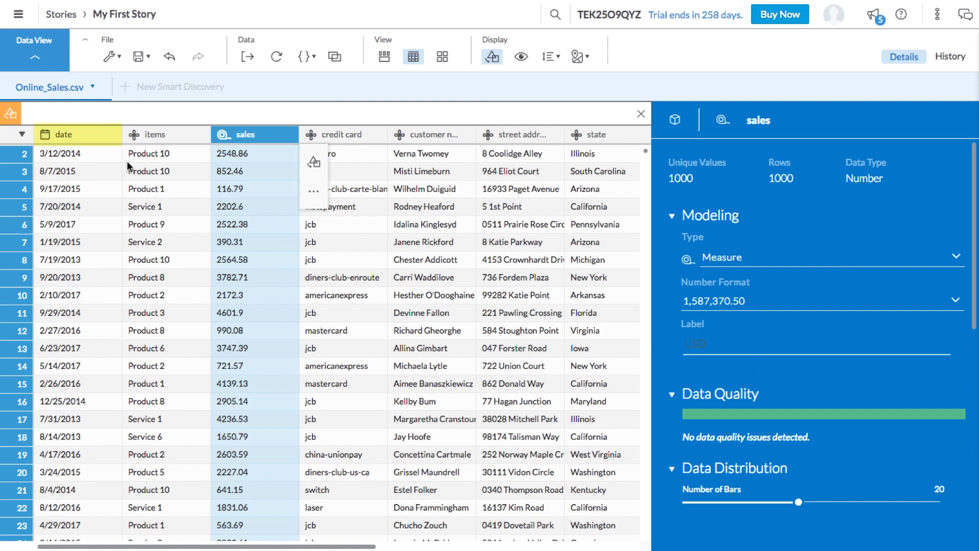
- Turn on Enable date drill down for the date column and return to Data Exploration
{"action": "left_click", "coordinate": [75, 134]}
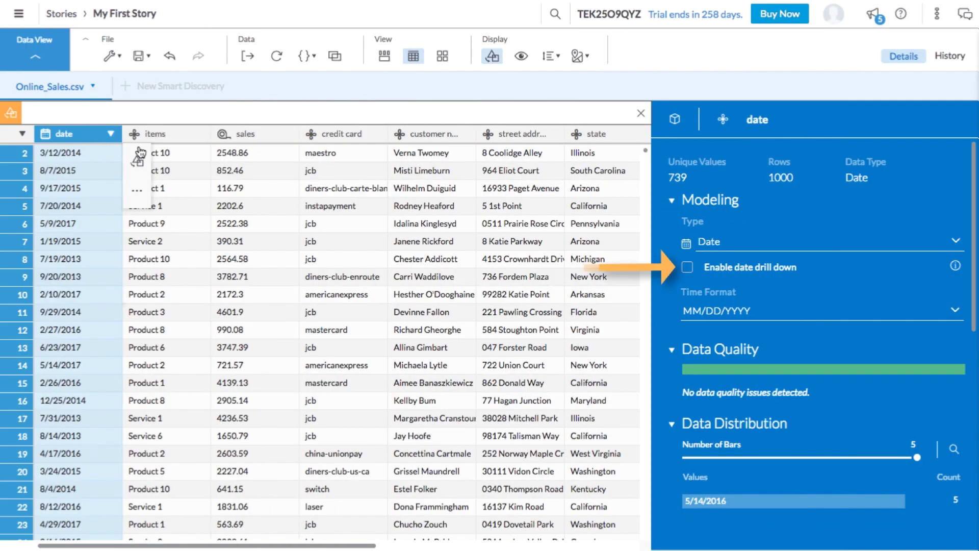
{"action": "left_click", "coordinate": [688, 267]}
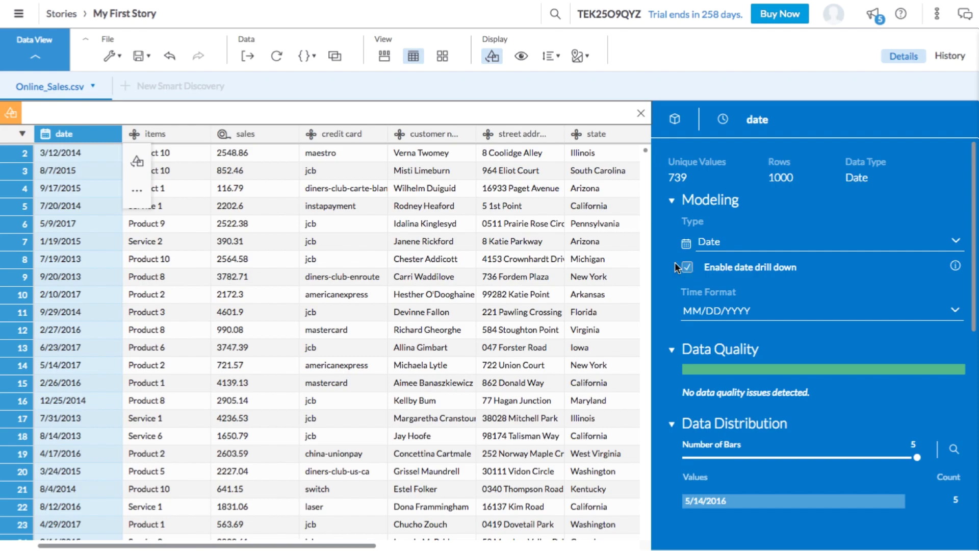
{"action": "left_click", "coordinate": [383, 57]}
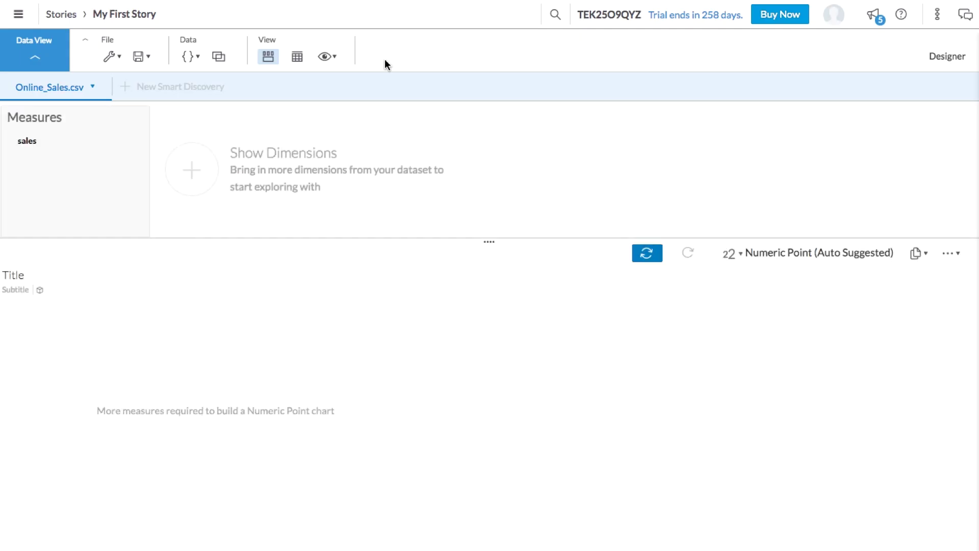
- Show all eight dimensions, country through ZIP_code, as explorer columns
{"action": "left_click", "coordinate": [207, 165]}
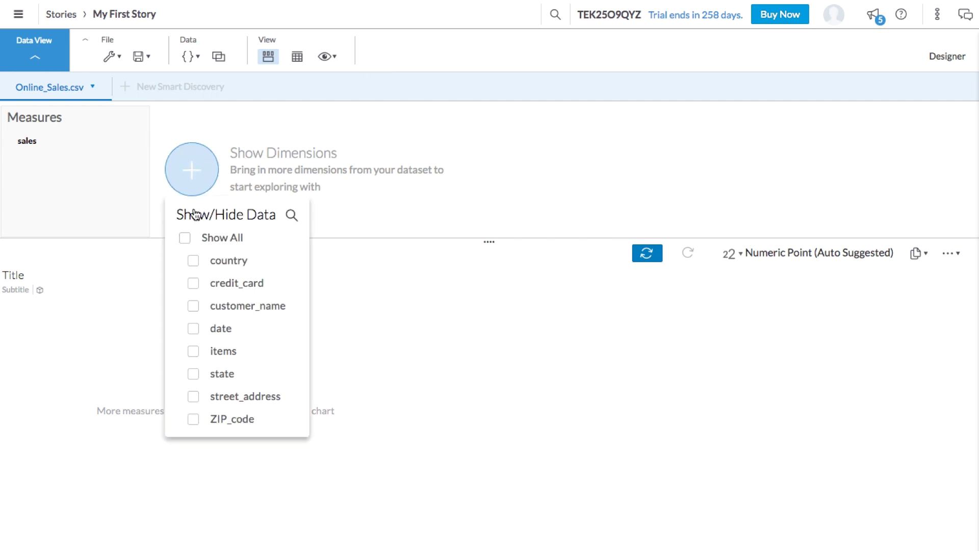
{"action": "left_click", "coordinate": [184, 238]}
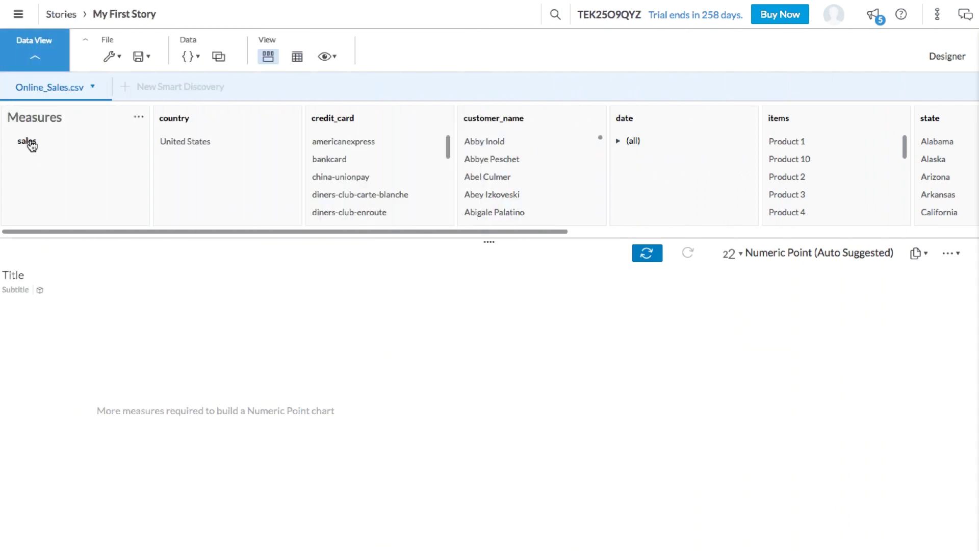
- Plot sales against date and drill down to a line chart of yearly totals, 2013–2017
{"action": "left_click", "coordinate": [31, 143]}
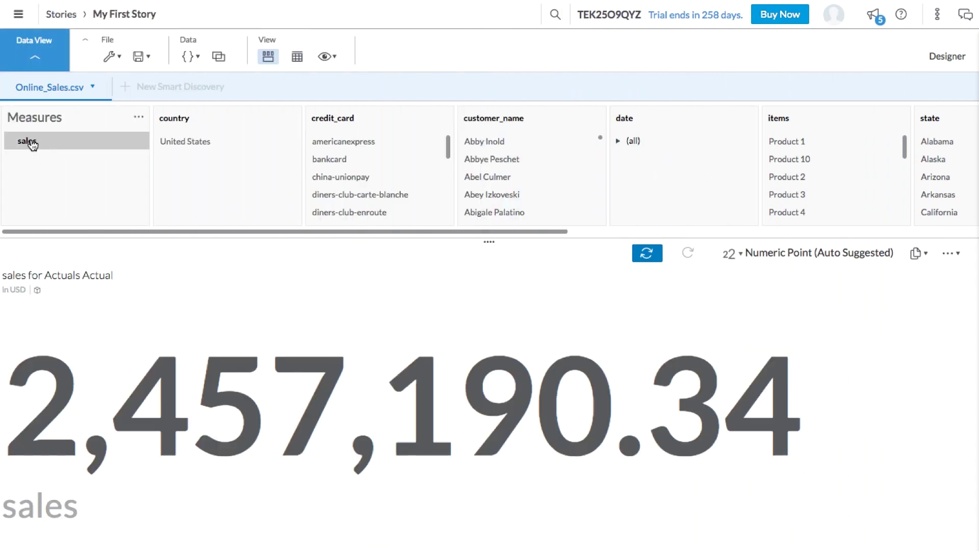
{"action": "left_click", "coordinate": [618, 121]}
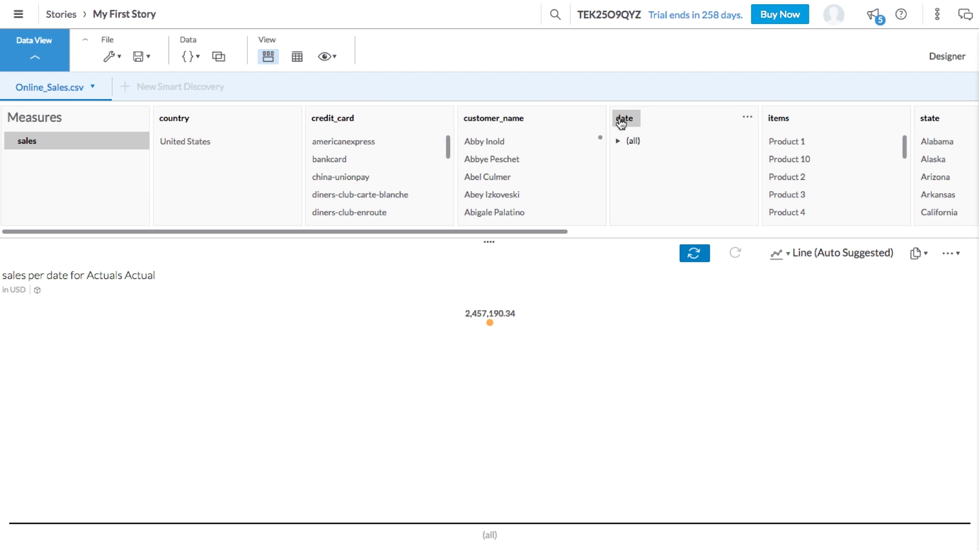
{"action": "left_click", "coordinate": [789, 255]}
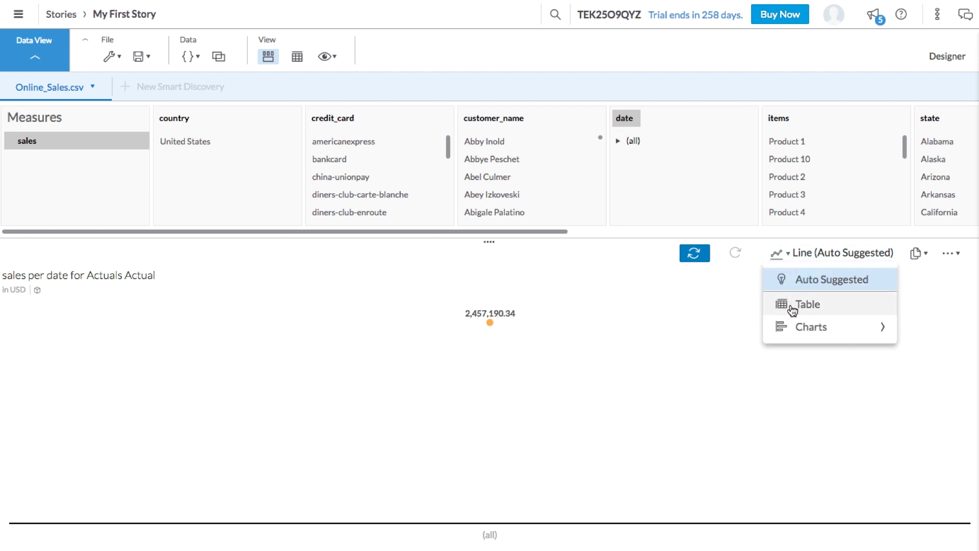
{"action": "mouse_move", "coordinate": [793, 335]}
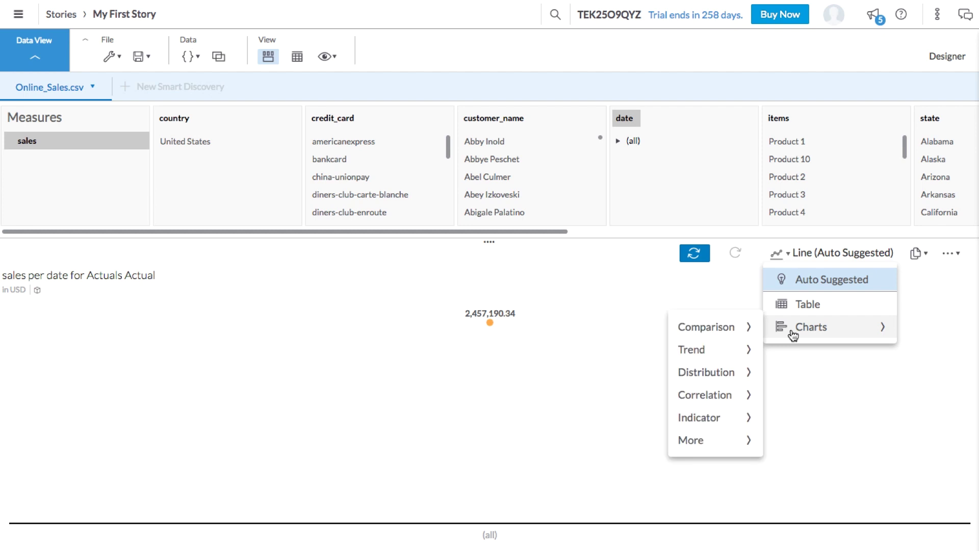
{"action": "left_click", "coordinate": [743, 291]}
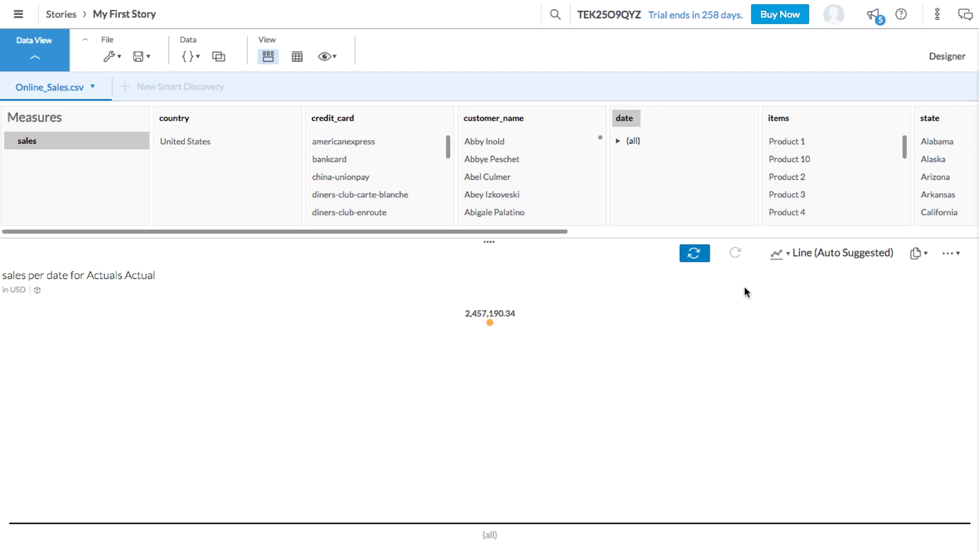
{"action": "left_click", "coordinate": [489, 323]}
{"action": "left_click", "coordinate": [556, 309]}
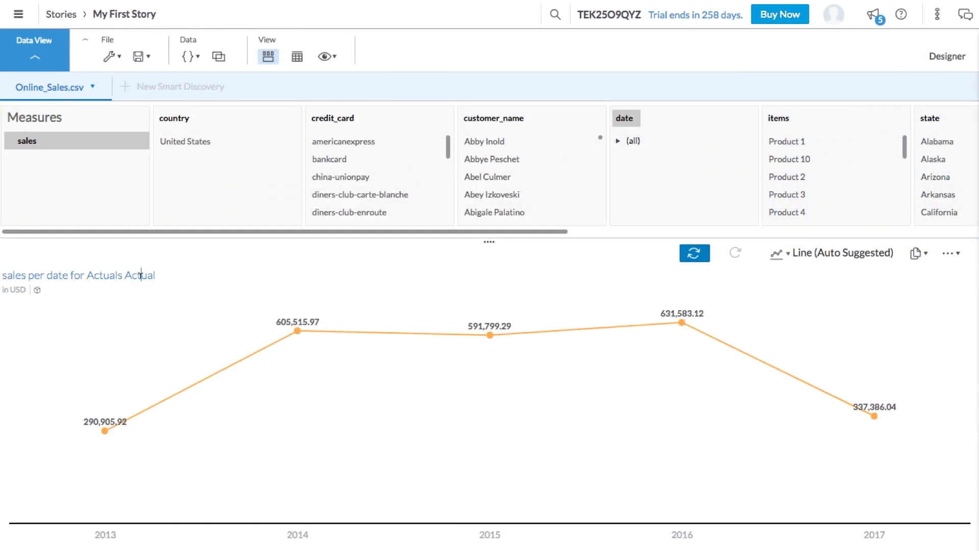
- Retitle the chart 'Annual Sales Trend' and copy it onto Page 1
{"action": "triple_click", "coordinate": [141, 275]}
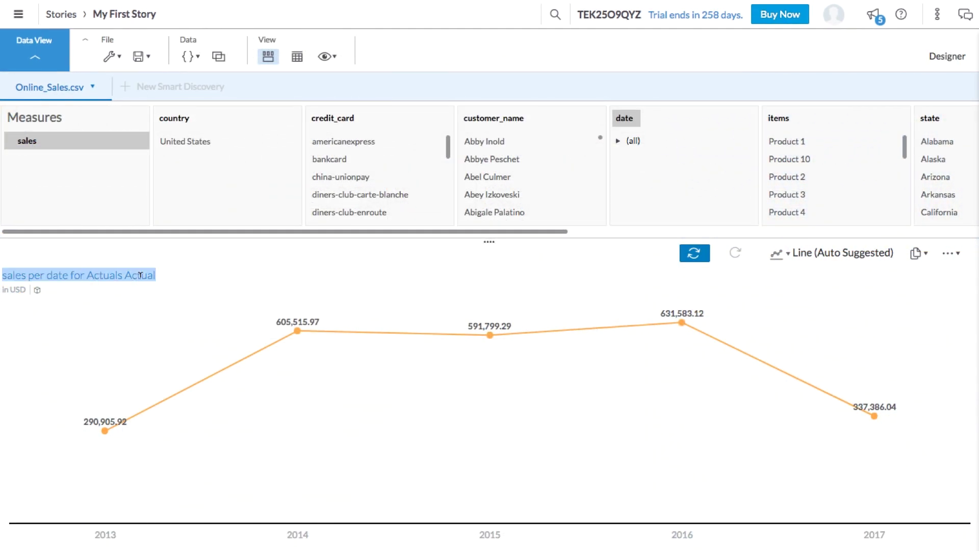
{"action": "type", "text": "Annual"}
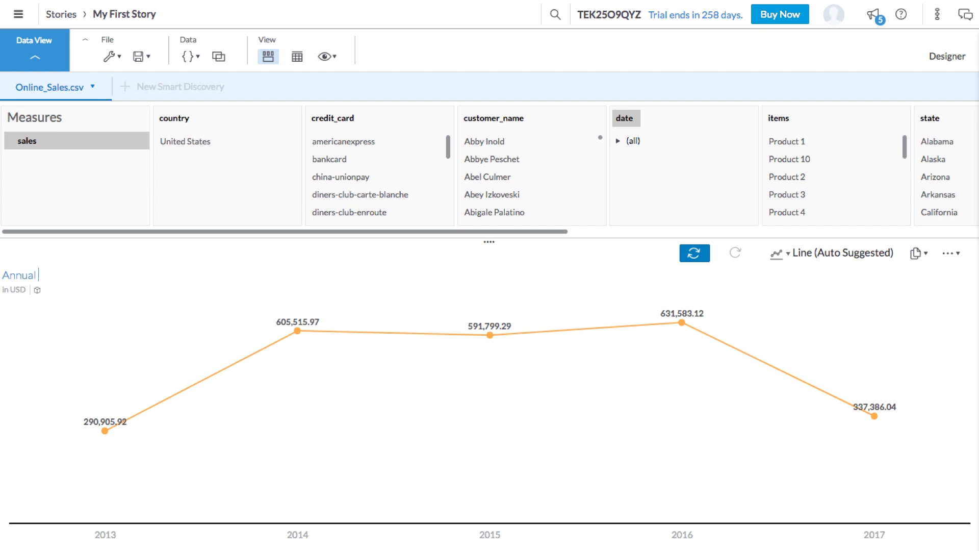
{"action": "type", "text": " Sales Trend"}
{"action": "left_click", "coordinate": [123, 299]}
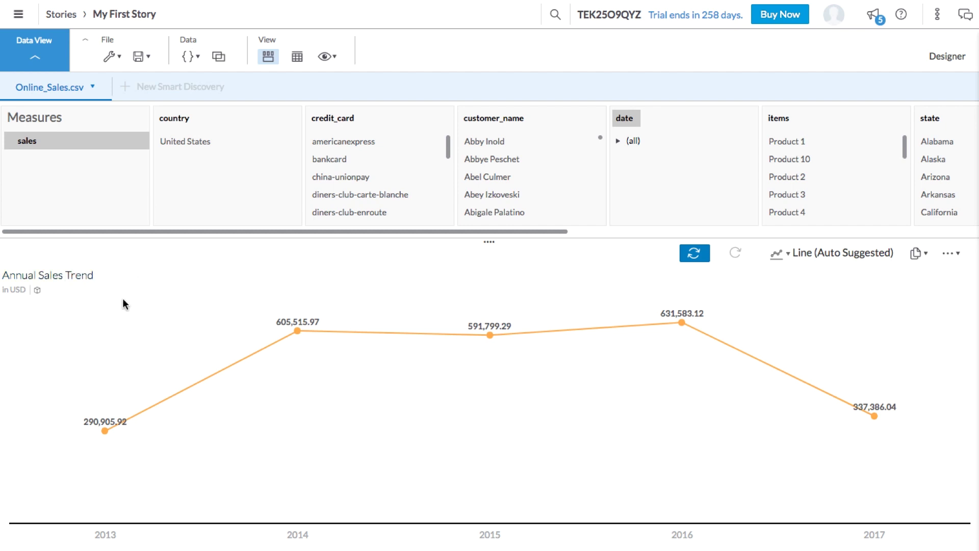
{"action": "left_click", "coordinate": [915, 254]}
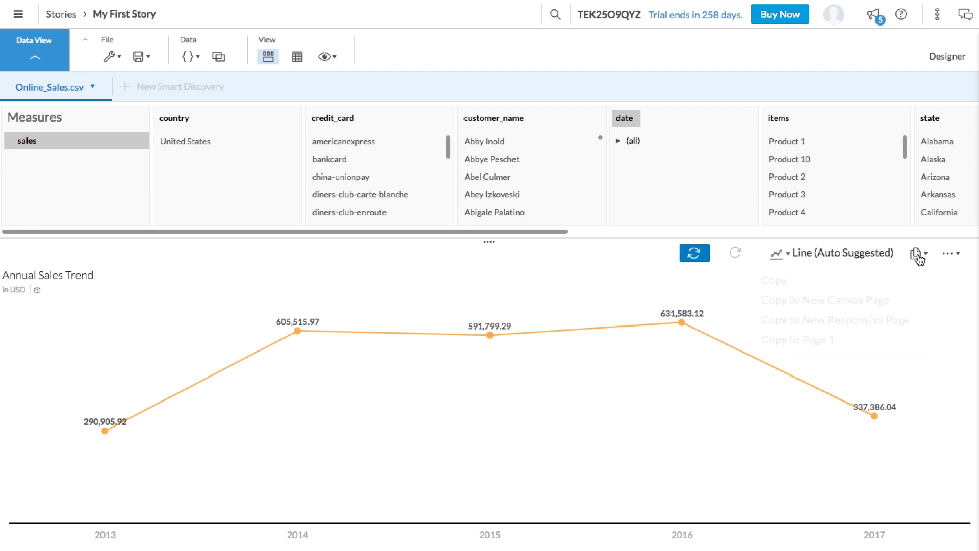
{"action": "left_click", "coordinate": [862, 341]}
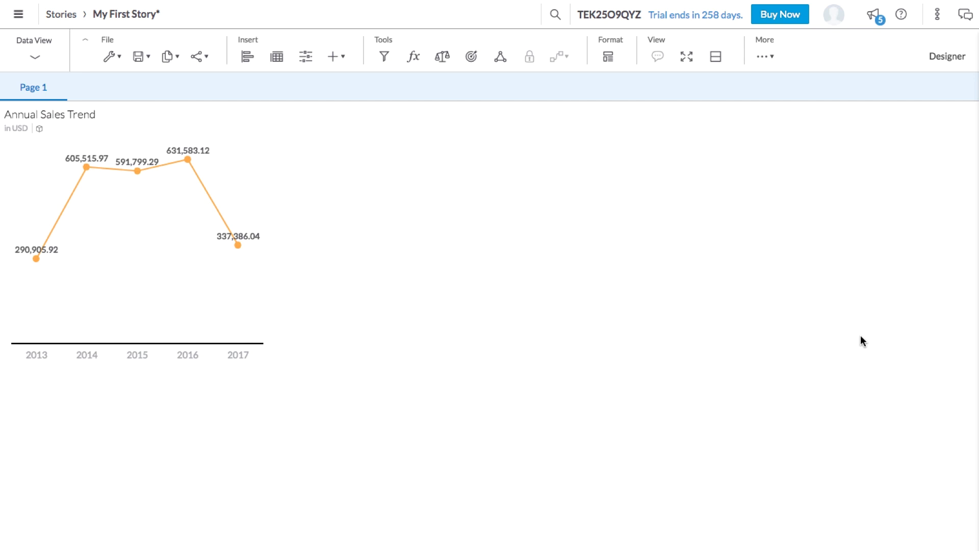
- Give the Annual Sales Trend chart a light teal background in its Styling settings
{"action": "left_click", "coordinate": [236, 284]}
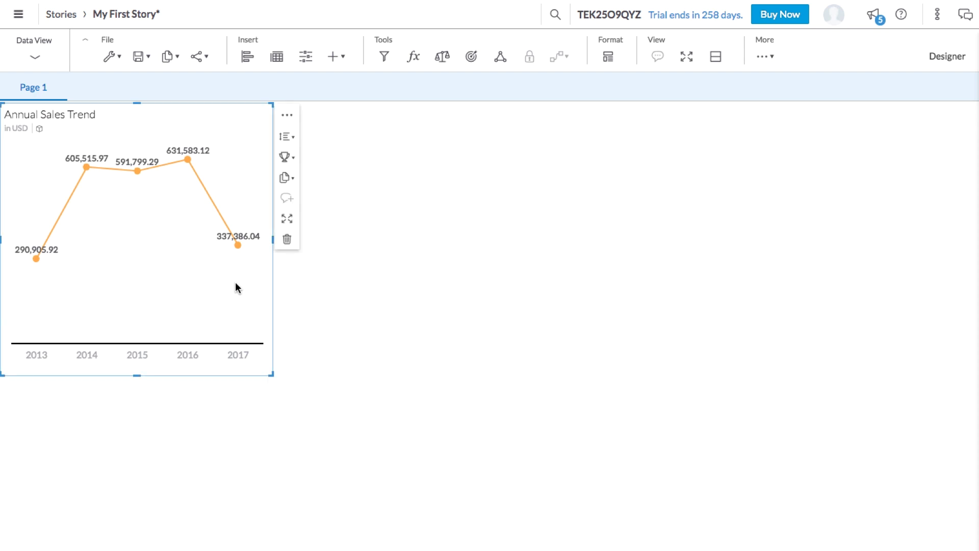
{"action": "left_click", "coordinate": [937, 58]}
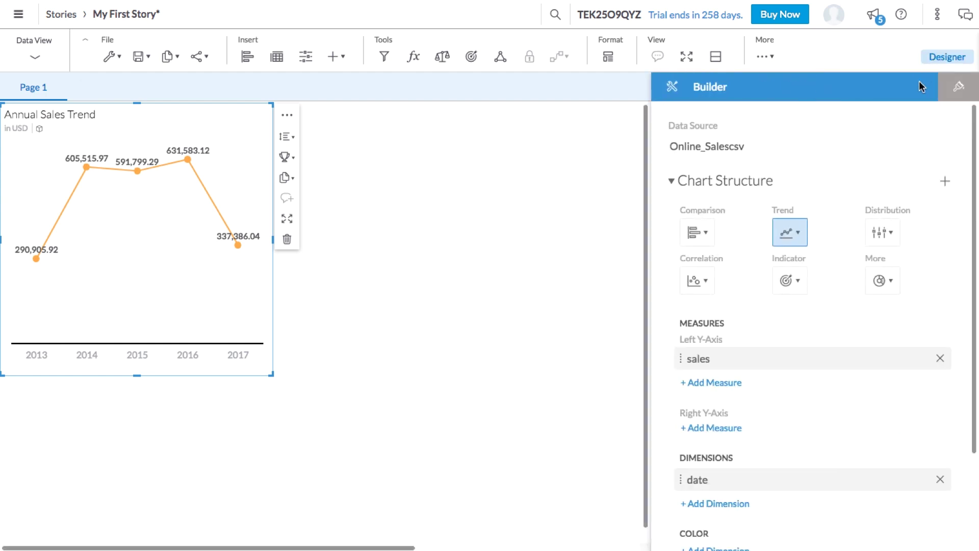
{"action": "left_click", "coordinate": [960, 89]}
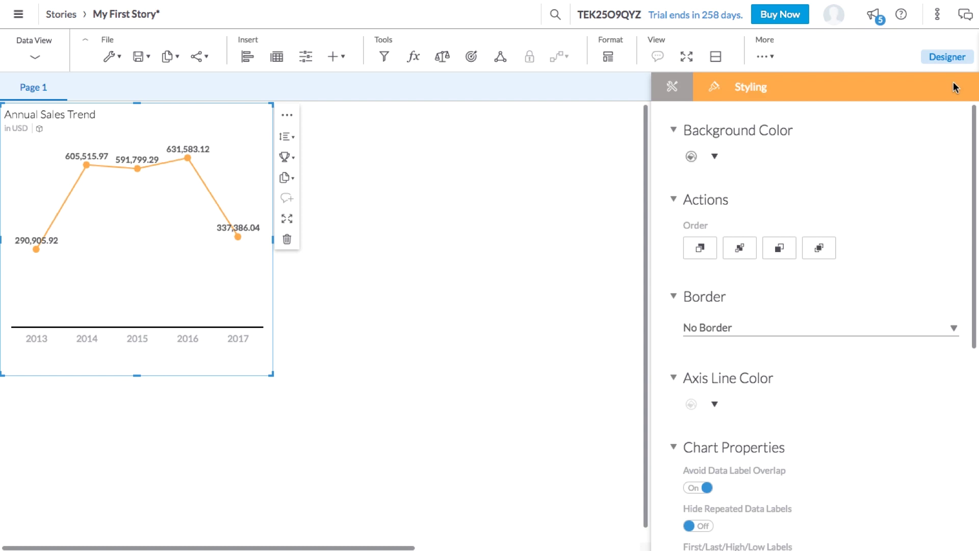
{"action": "left_click", "coordinate": [715, 158]}
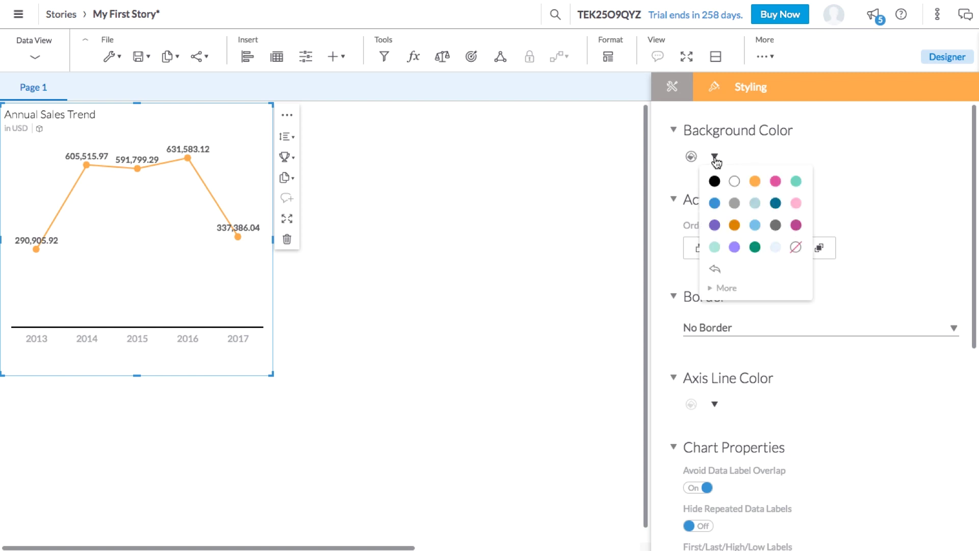
{"action": "left_click", "coordinate": [715, 247]}
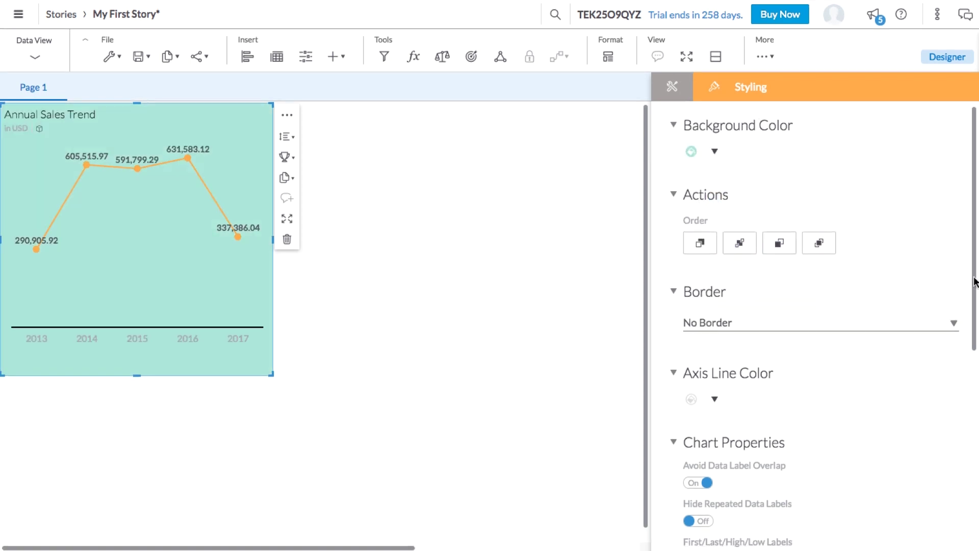
- Set the chart's font size to 16
{"action": "left_click_drag", "start_coordinate": [974, 282], "coordinate": [905, 450]}
{"action": "left_click", "coordinate": [857, 433]}
{"action": "left_click", "coordinate": [825, 299]}
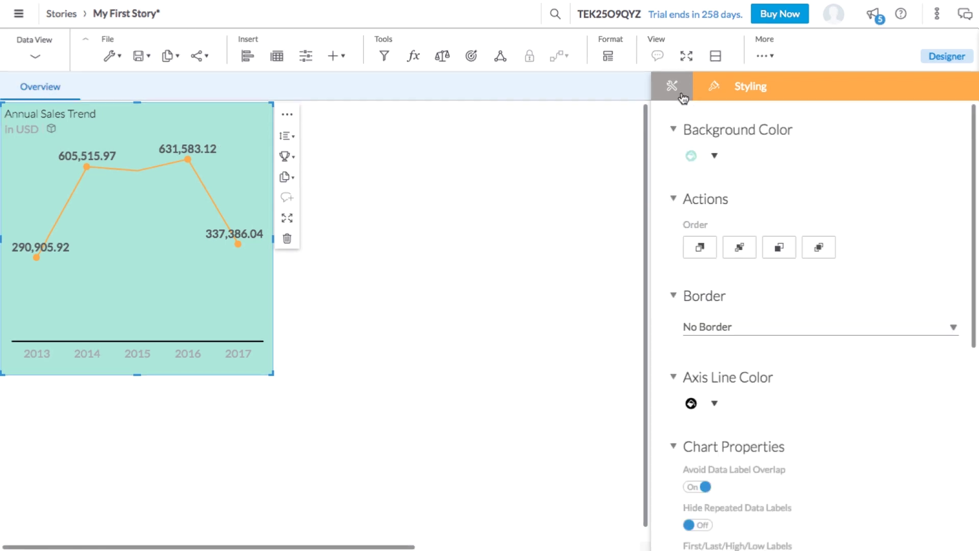
{"action": "left_click", "coordinate": [678, 93]}
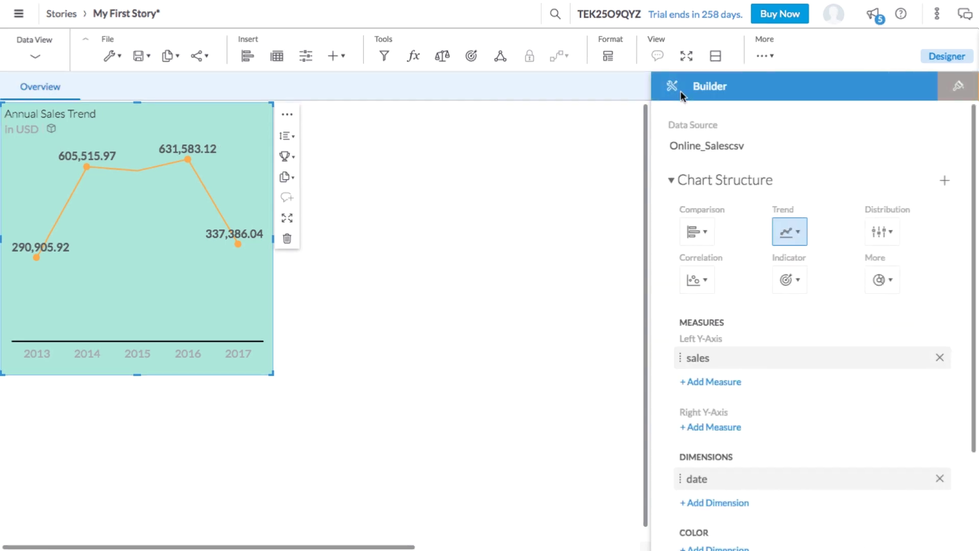
{"action": "left_click", "coordinate": [786, 228]}
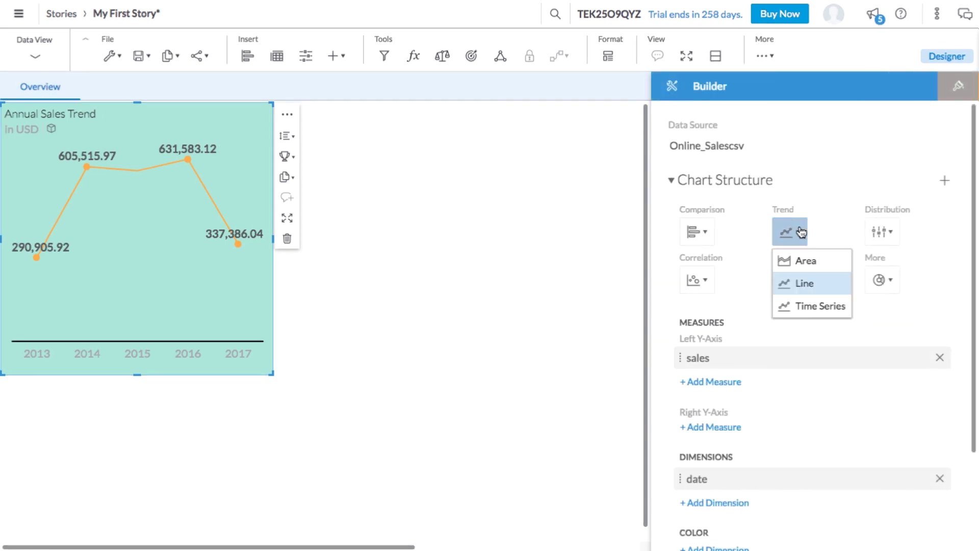
{"action": "left_click", "coordinate": [699, 232]}
{"action": "left_click", "coordinate": [732, 231]}
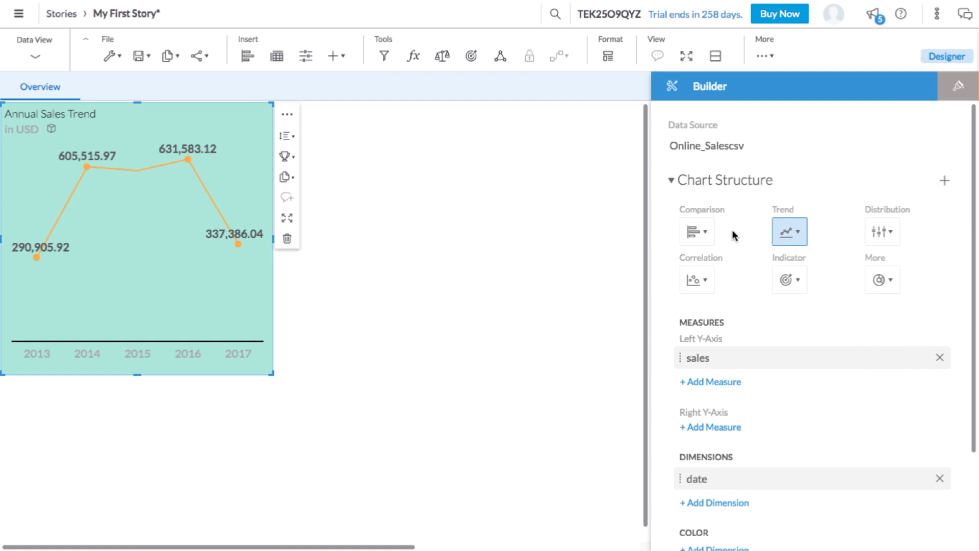
{"action": "left_click", "coordinate": [691, 503]}
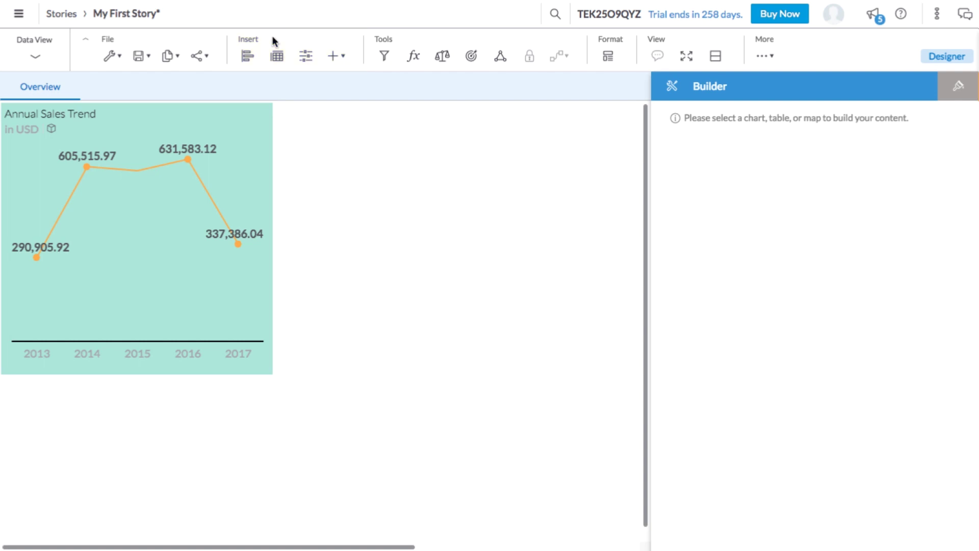
{"action": "left_click", "coordinate": [248, 59]}
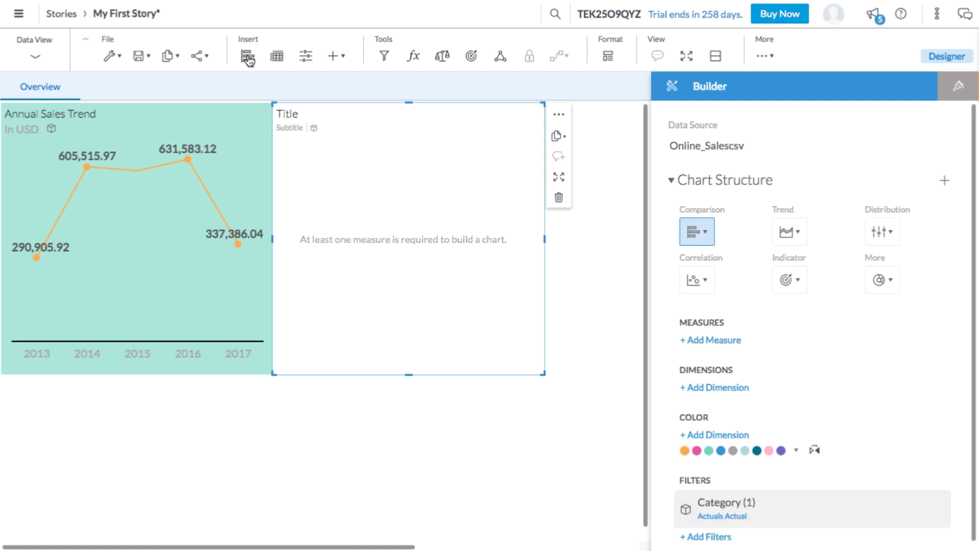
- Build a Bar/Column chart of the sales measure by items, Product 1 through Service 6
{"action": "left_click", "coordinate": [703, 233]}
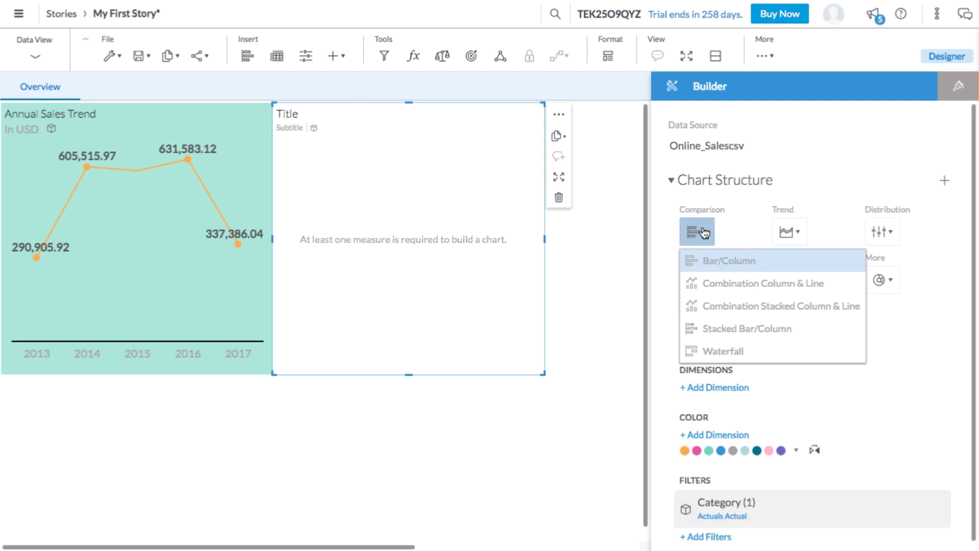
{"action": "left_click", "coordinate": [703, 261]}
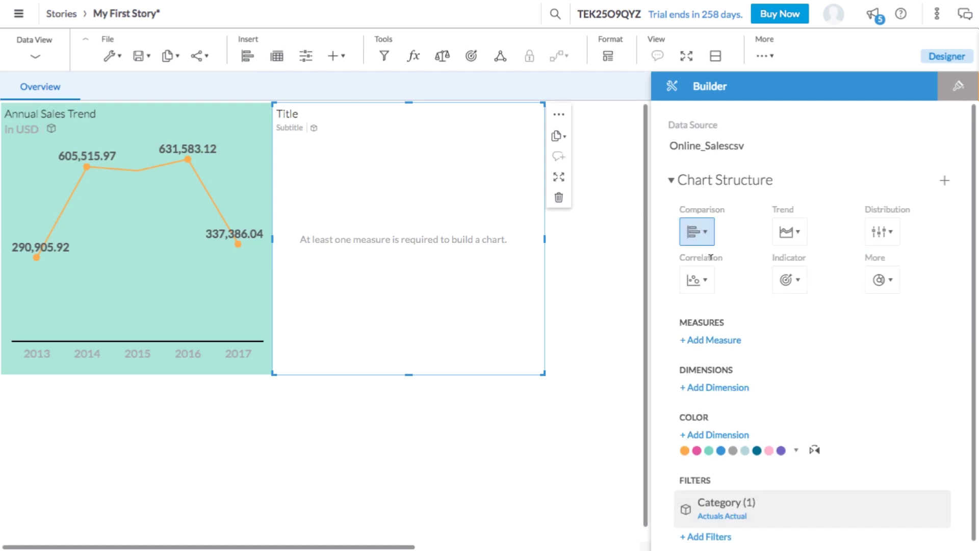
{"action": "left_click", "coordinate": [704, 341]}
{"action": "left_click", "coordinate": [722, 424]}
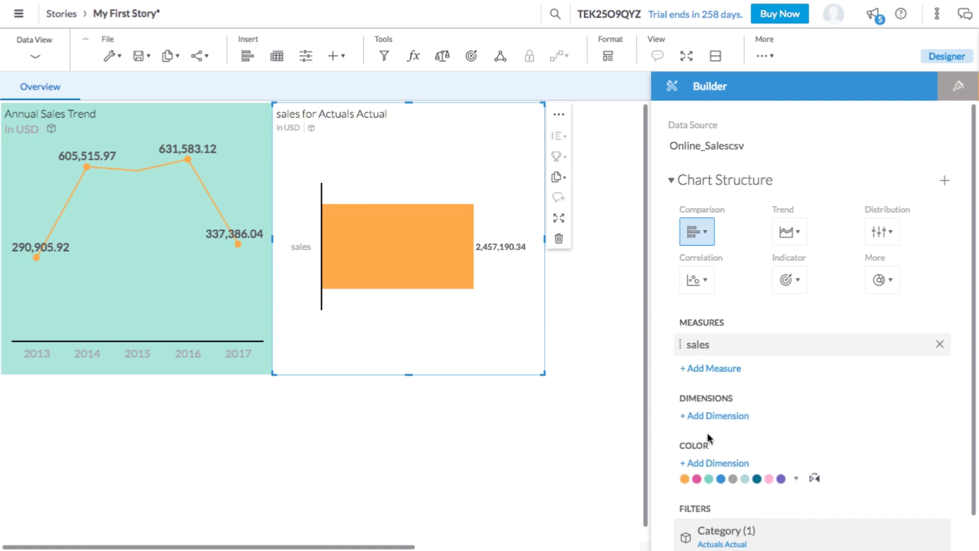
{"action": "left_click", "coordinate": [742, 416]}
{"action": "scroll", "coordinate": [734, 464], "scroll_direction": "down", "scroll_amount": 3}
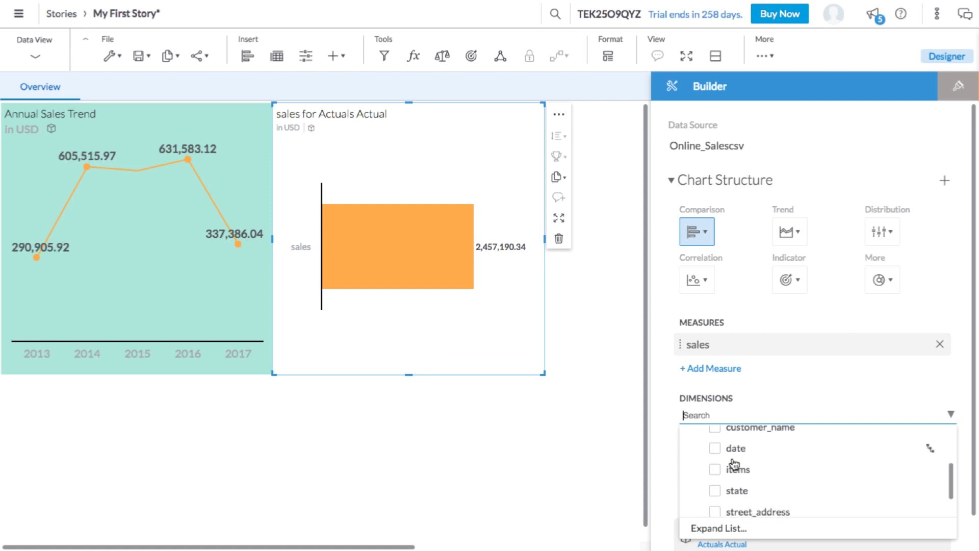
{"action": "left_click", "coordinate": [715, 461]}
{"action": "left_click", "coordinate": [665, 446]}
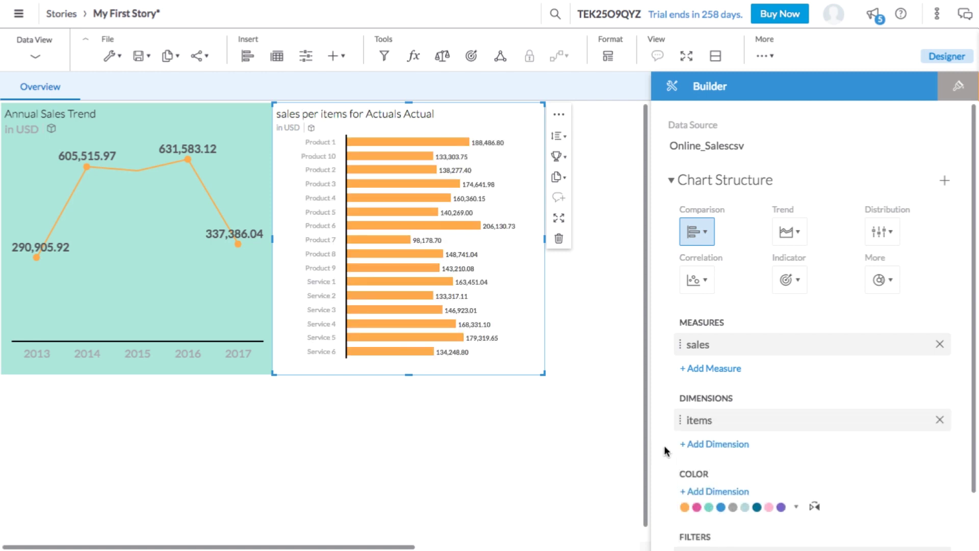
{"action": "left_click", "coordinate": [560, 137]}
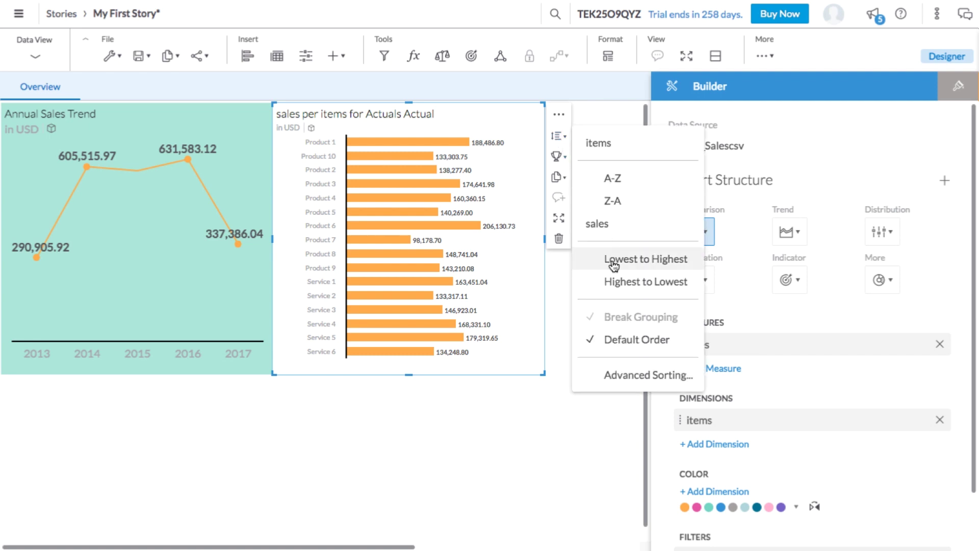
- Sort sales highest to lowest, keep the Top 5 items, and retitle the chart 'Most Popular Items'
{"action": "left_click", "coordinate": [614, 282]}
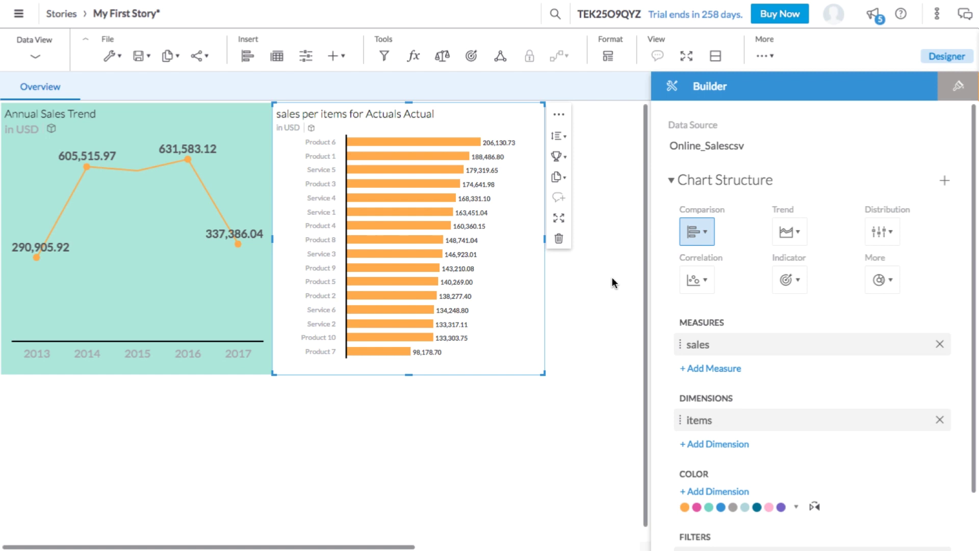
{"action": "left_click", "coordinate": [563, 160]}
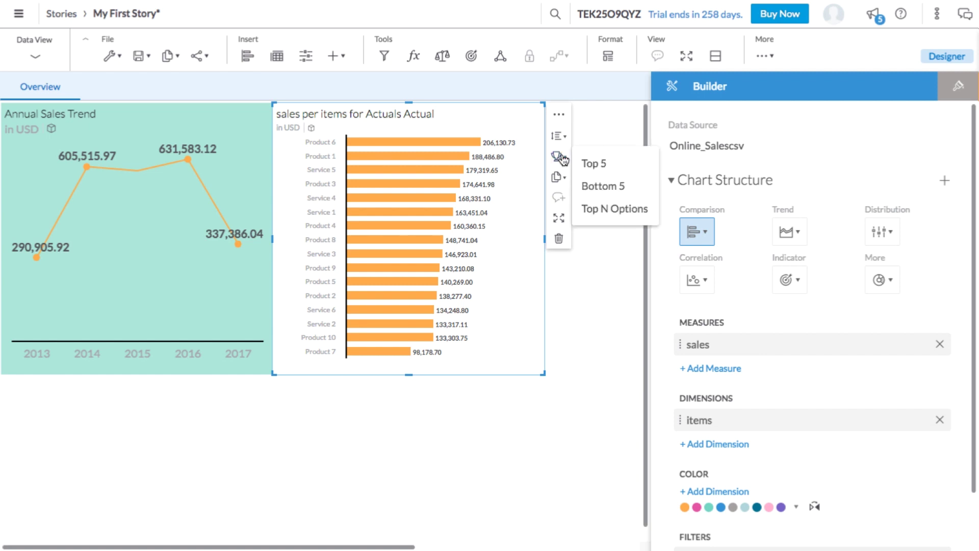
{"action": "left_click", "coordinate": [595, 161]}
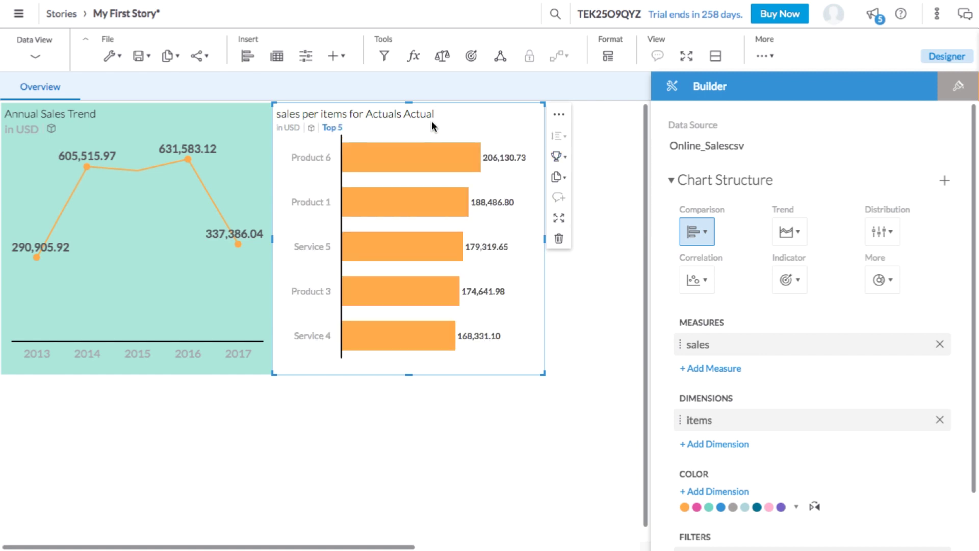
{"action": "double_click", "coordinate": [407, 112]}
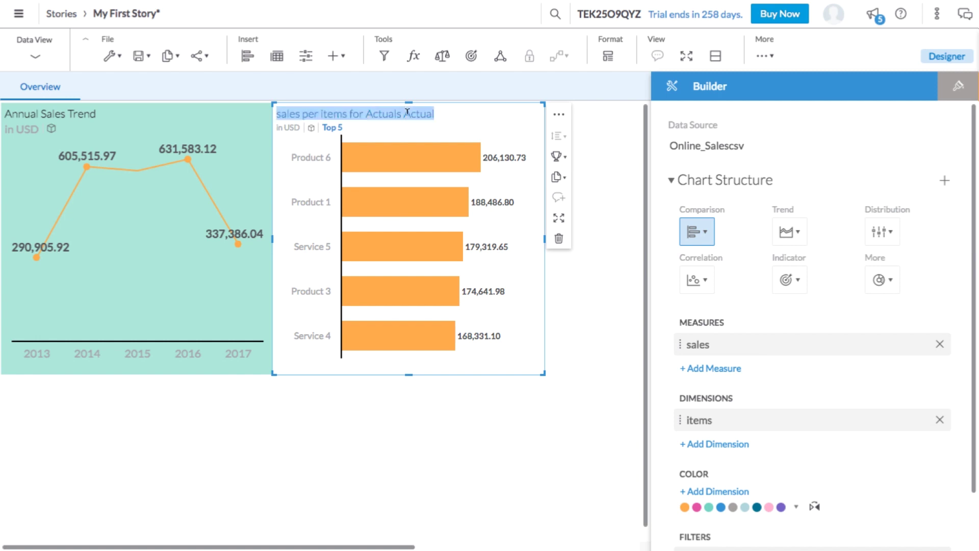
{"action": "type", "text": "Most Popular Items"}
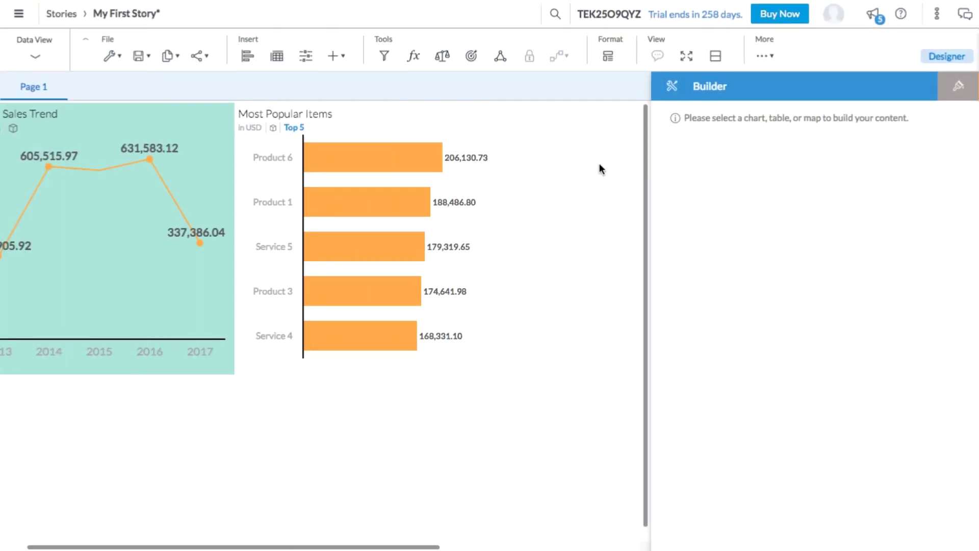
- Duplicate the Most Popular Items chart and place the copy below it
{"action": "left_click", "coordinate": [497, 138]}
{"action": "key", "text": "super+c"}
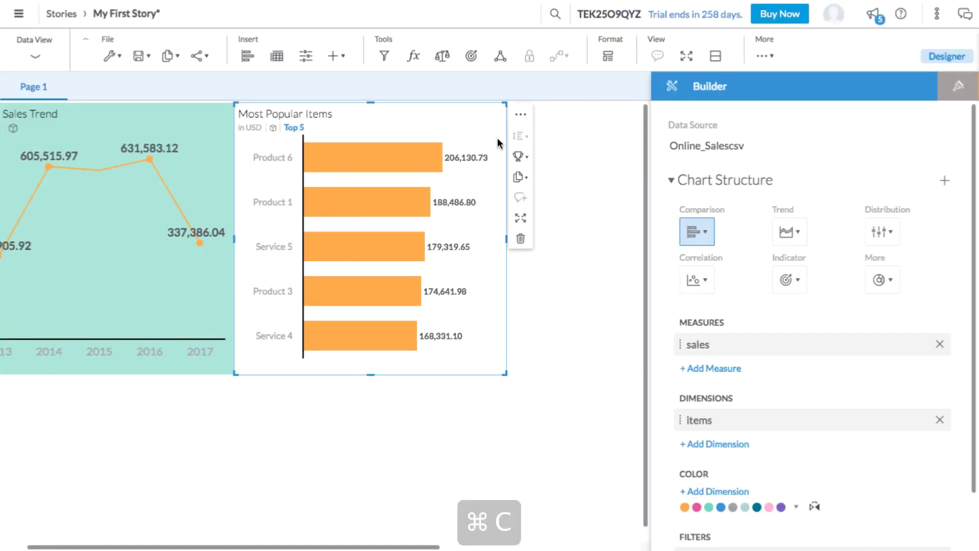
{"action": "key", "text": "super+v"}
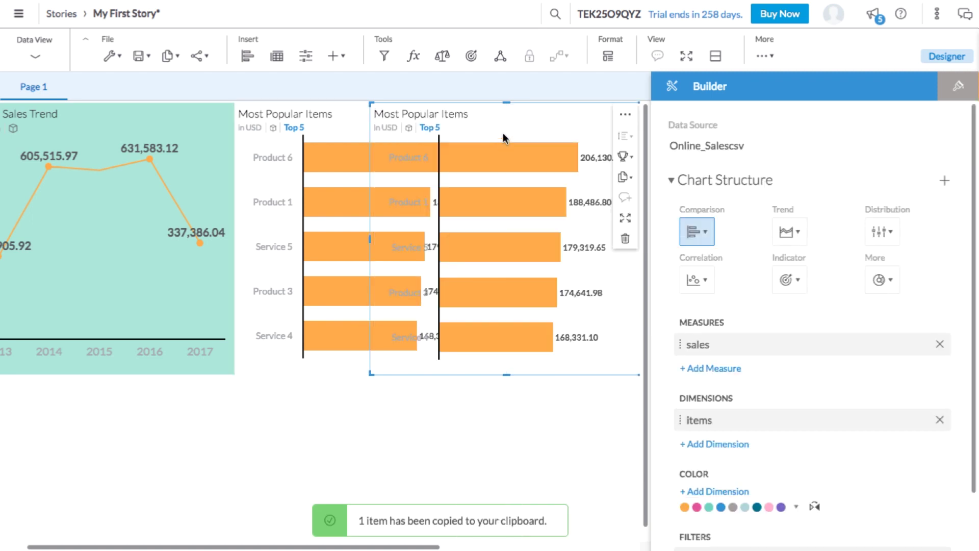
{"action": "left_click_drag", "start_coordinate": [539, 106], "coordinate": [403, 170]}
- Switch the copy to show the bottom 5 items and title it 'Least Popular Items'
{"action": "left_click", "coordinate": [521, 322]}
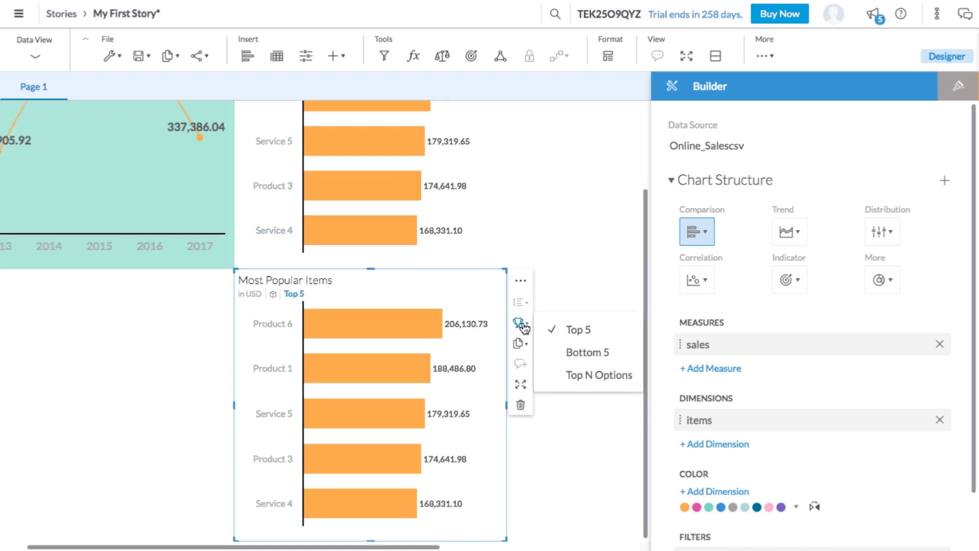
{"action": "left_click", "coordinate": [561, 353]}
{"action": "scroll", "coordinate": [562, 286], "scroll_direction": "up", "scroll_amount": 3}
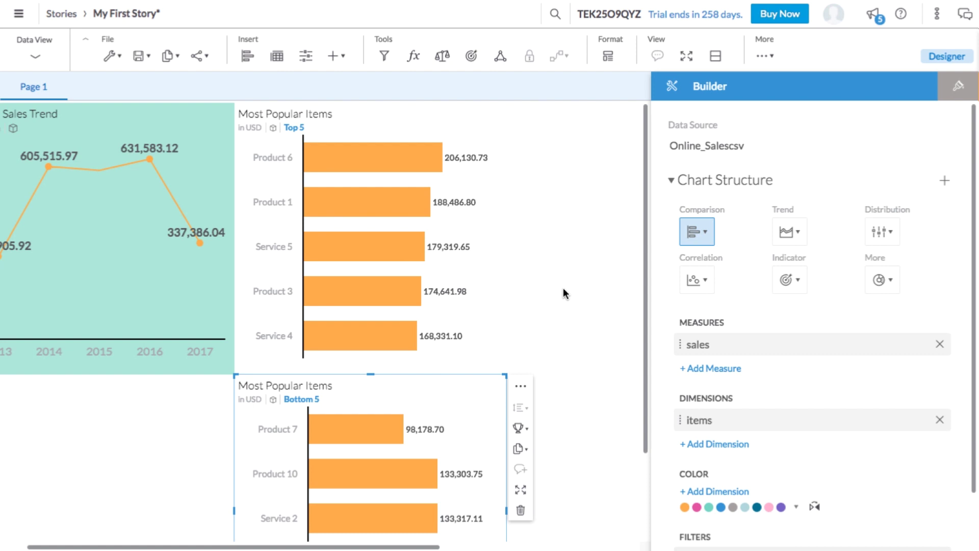
{"action": "scroll", "coordinate": [563, 291], "scroll_direction": "left", "scroll_amount": 2}
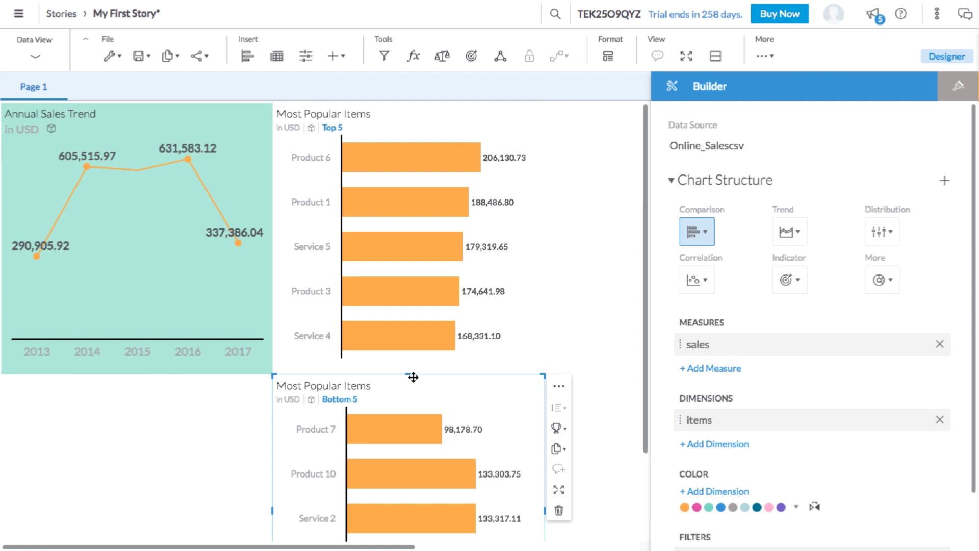
{"action": "triple_click", "coordinate": [360, 383]}
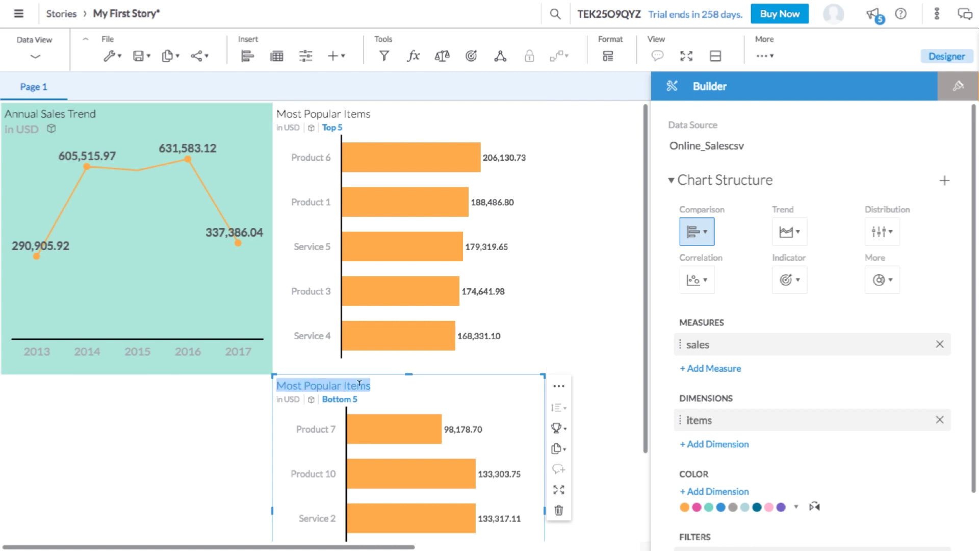
{"action": "type", "text": "Least Popular"}
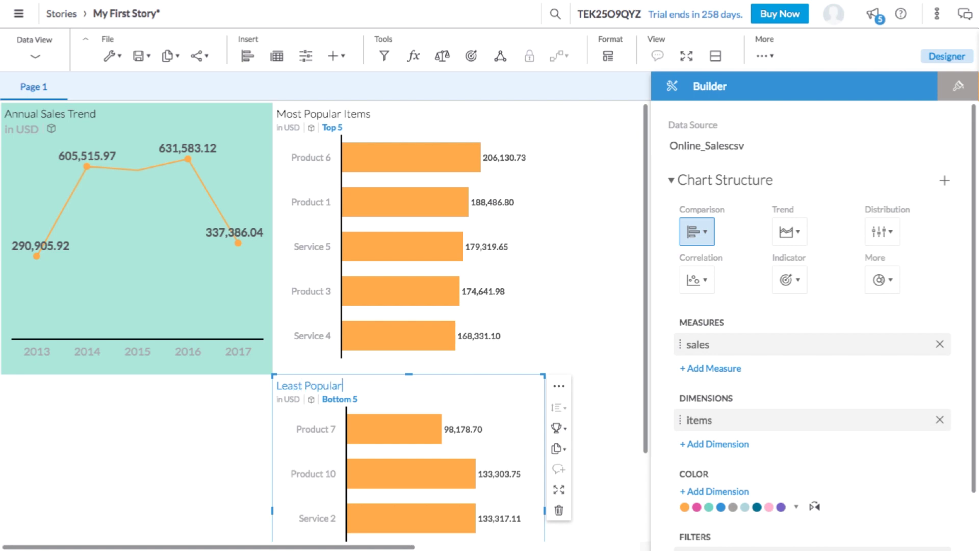
{"action": "type", "text": " Items"}
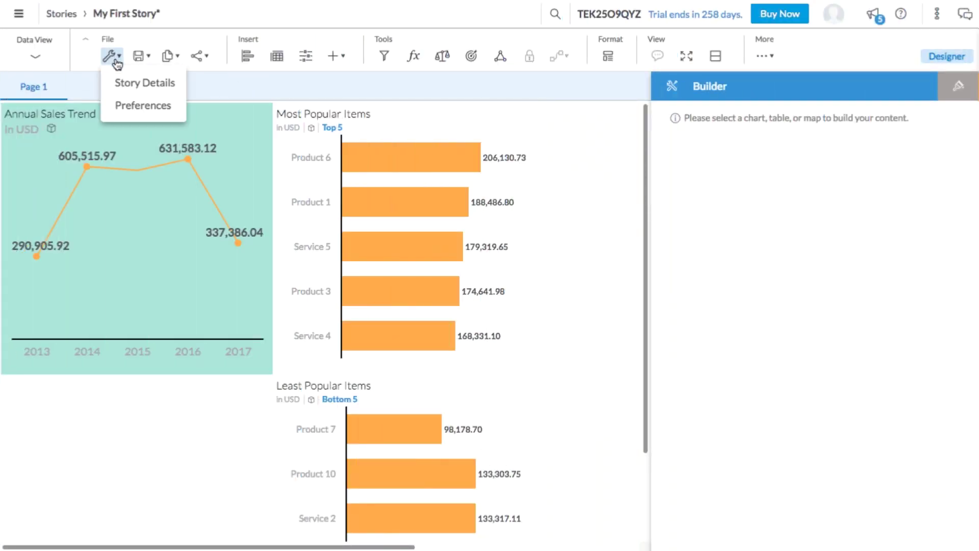
- Set a new default tile background in story preferences and apply it to all pages, lanes and tiles
{"action": "left_click", "coordinate": [124, 106]}
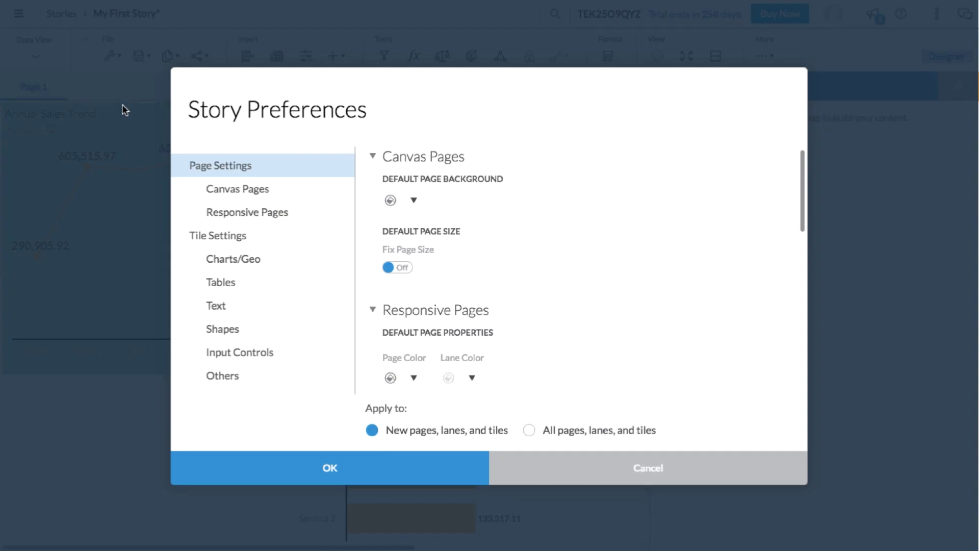
{"action": "left_click", "coordinate": [246, 235]}
{"action": "left_click", "coordinate": [414, 202]}
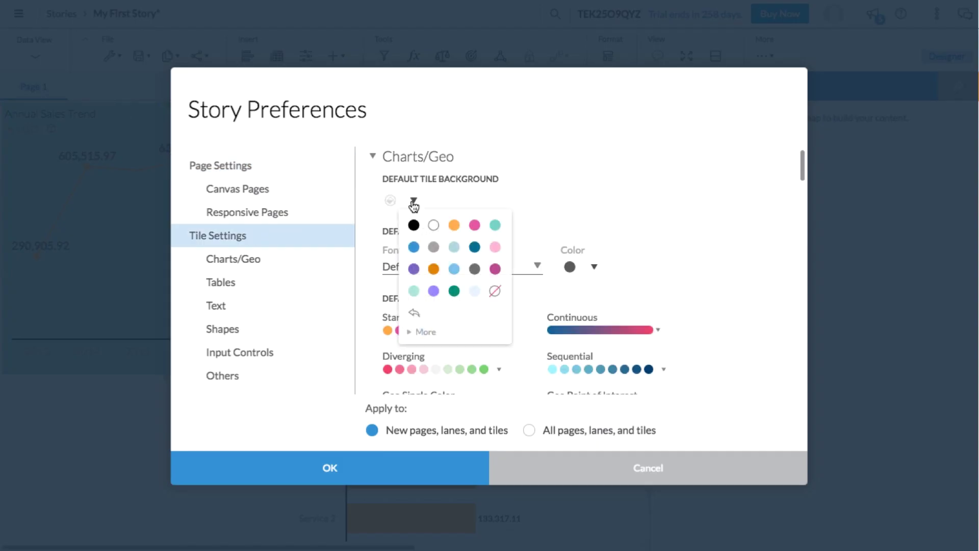
{"action": "left_click", "coordinate": [433, 224]}
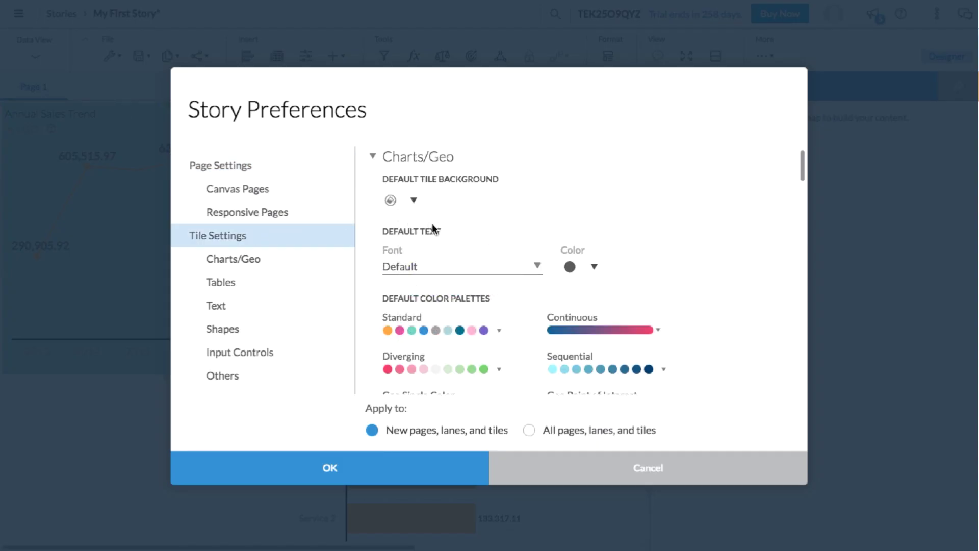
{"action": "left_click", "coordinate": [529, 430]}
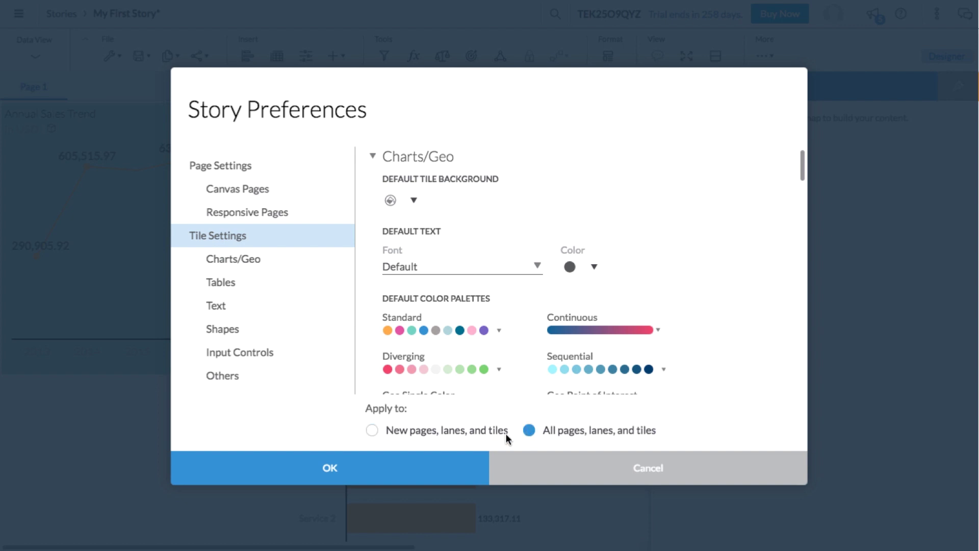
{"action": "left_click", "coordinate": [393, 469]}
{"action": "left_click", "coordinate": [418, 373]}
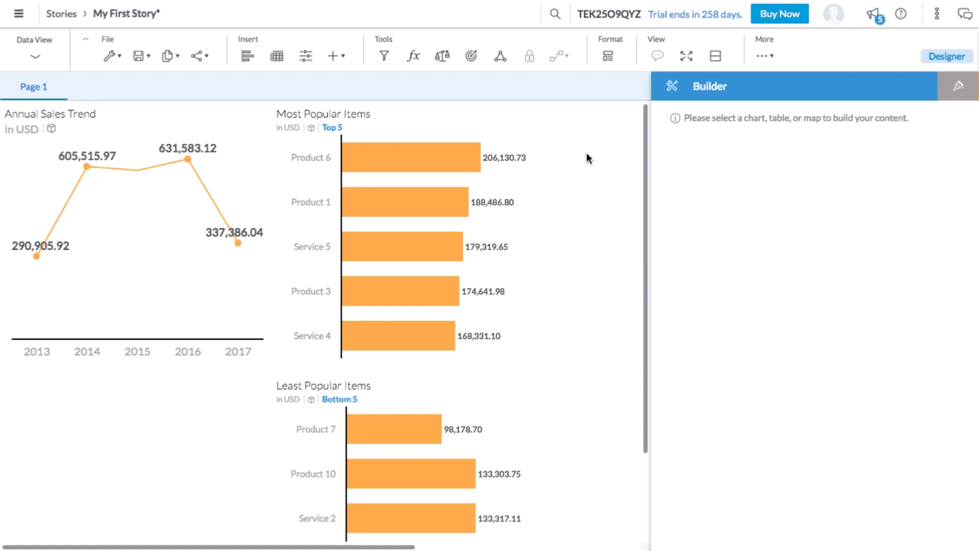
- Rename the Page 1 page to 'Overview' and save the story
{"action": "left_click", "coordinate": [57, 87]}
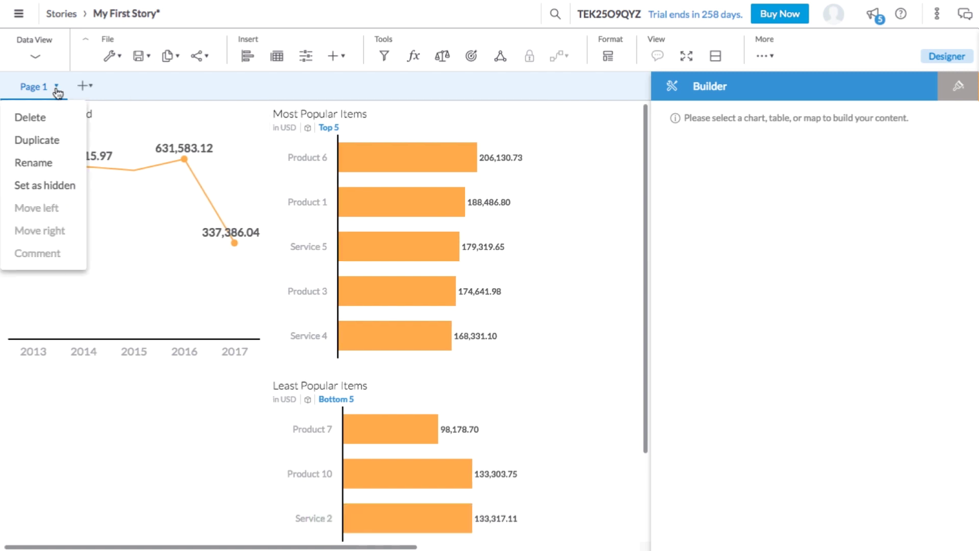
{"action": "left_click", "coordinate": [34, 164]}
{"action": "left_click", "coordinate": [322, 294]}
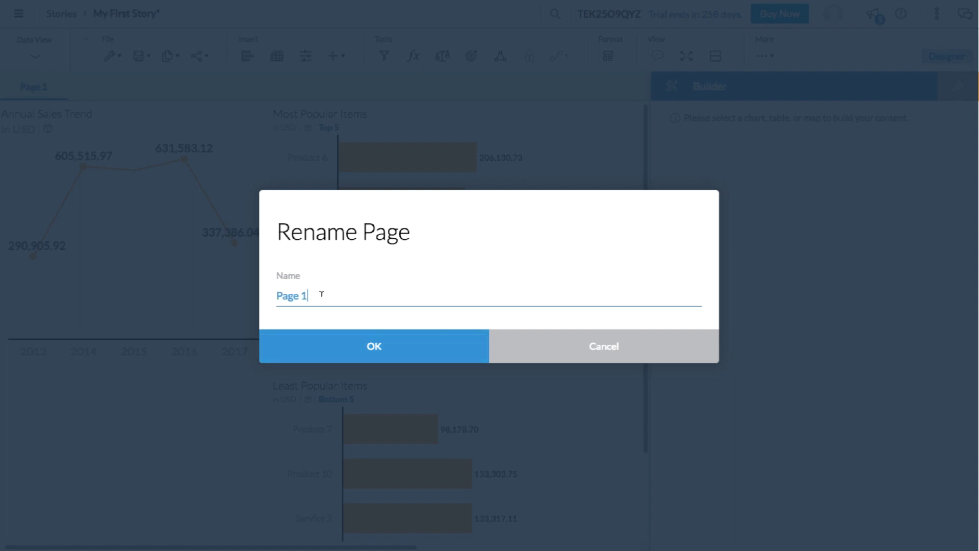
{"action": "key", "text": "ctrl+a"}
{"action": "type", "text": "Overview"}
{"action": "left_click", "coordinate": [331, 348]}
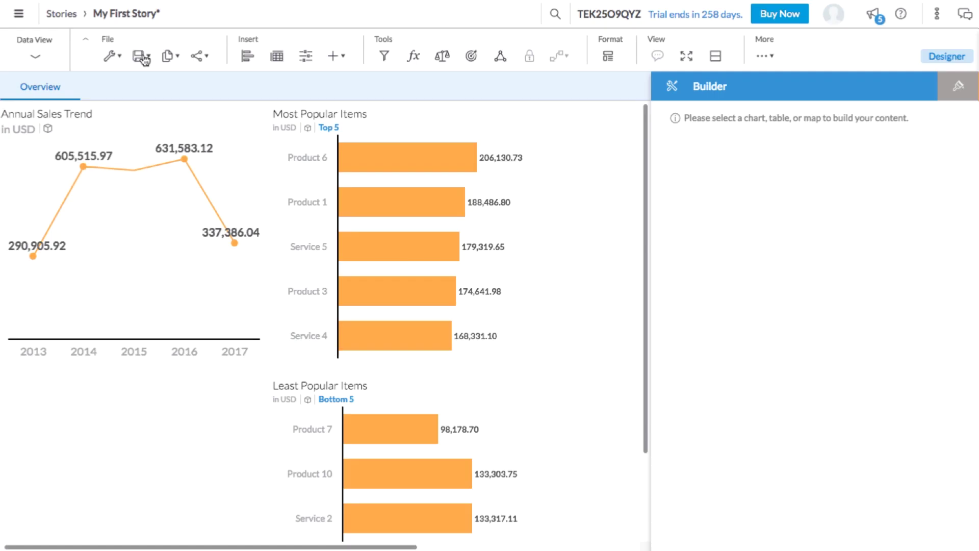
{"action": "left_click", "coordinate": [144, 59]}
{"action": "left_click", "coordinate": [151, 81]}
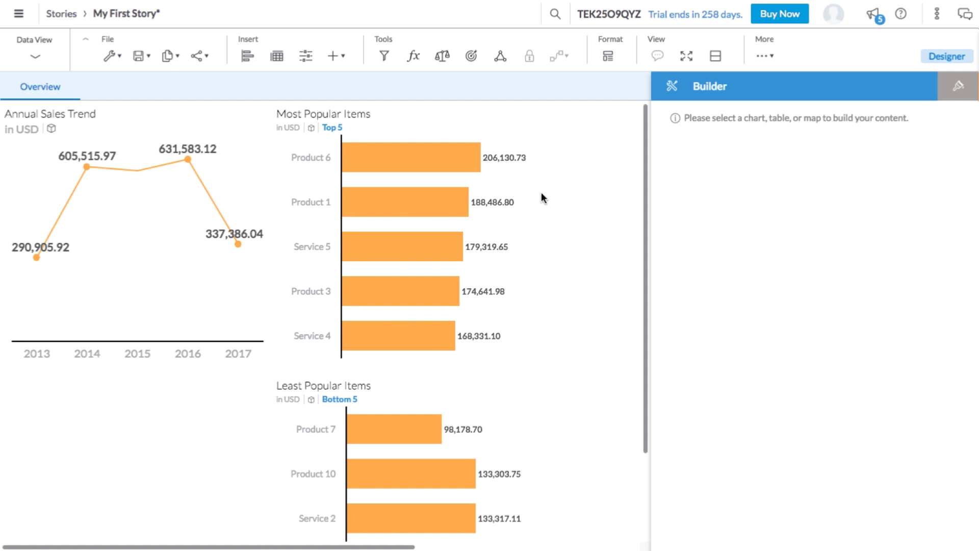
{"action": "left_click", "coordinate": [97, 87]}
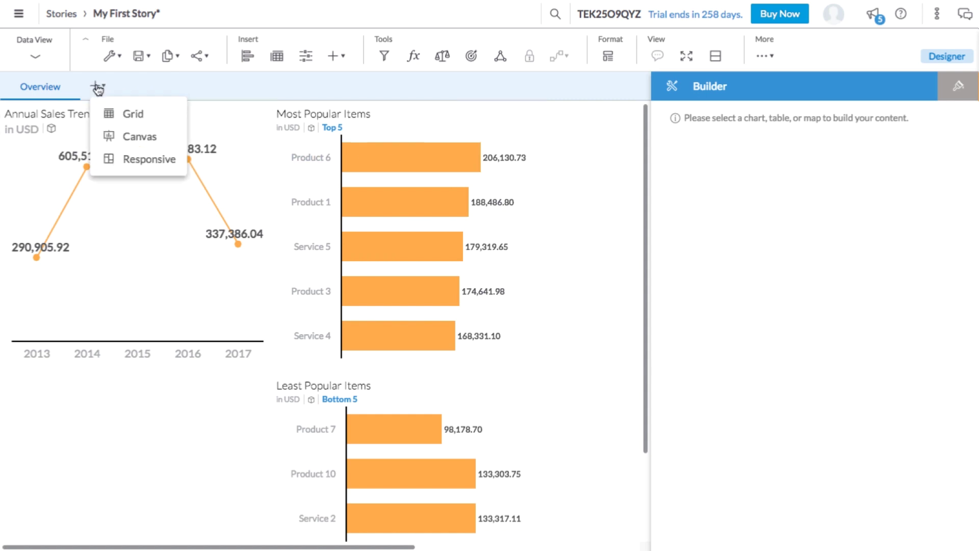